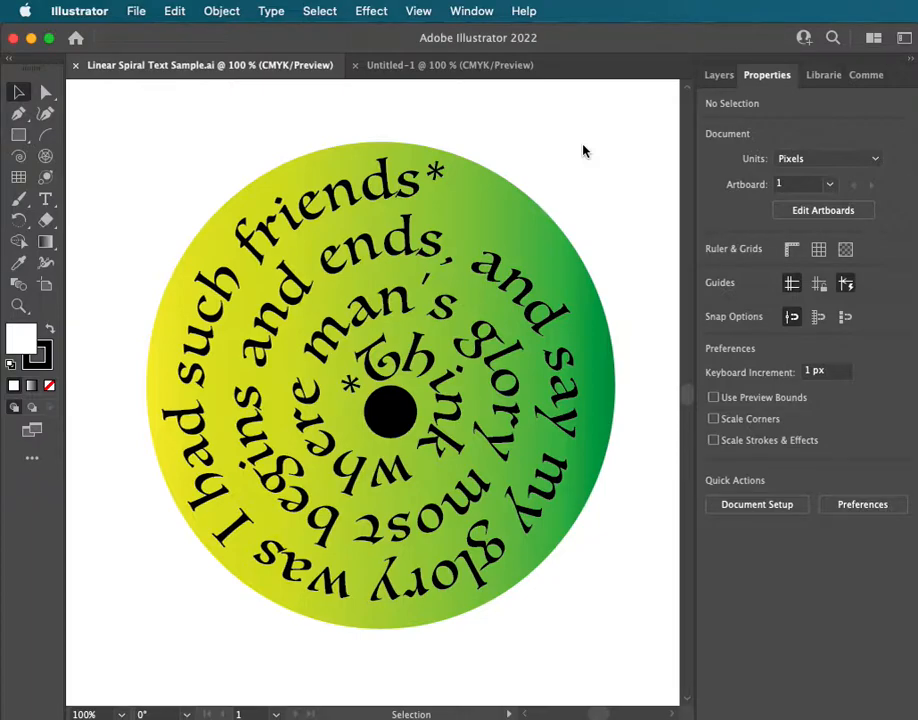
# In the blank Untitled-1 document, create a 450 by 450 px polar grid with 10 concentric dividers and 0 radial dividers.
pyautogui.click(447, 67)
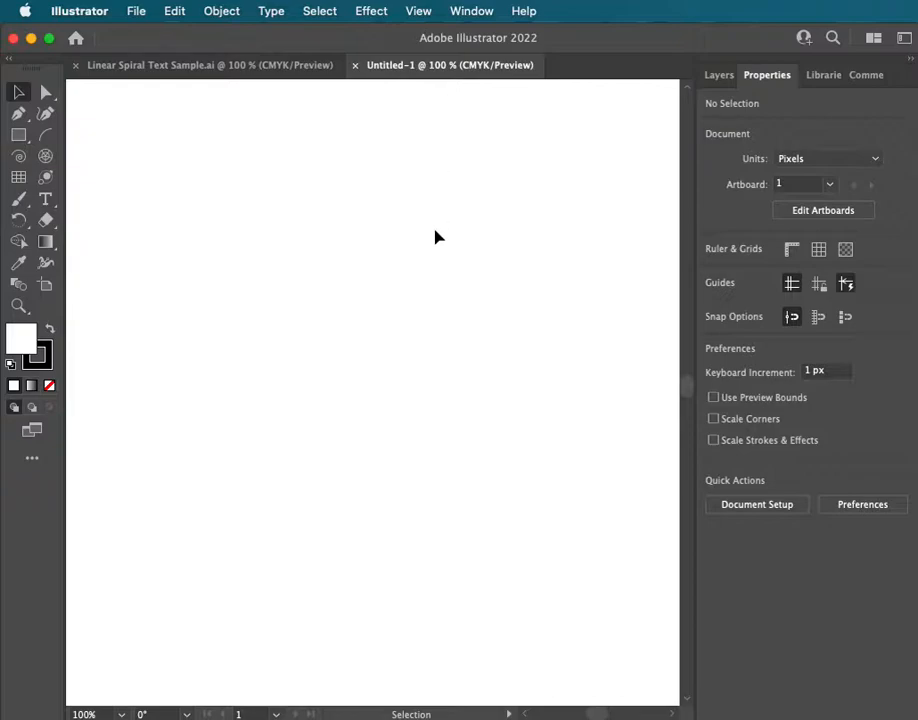
pyautogui.click(45, 160)
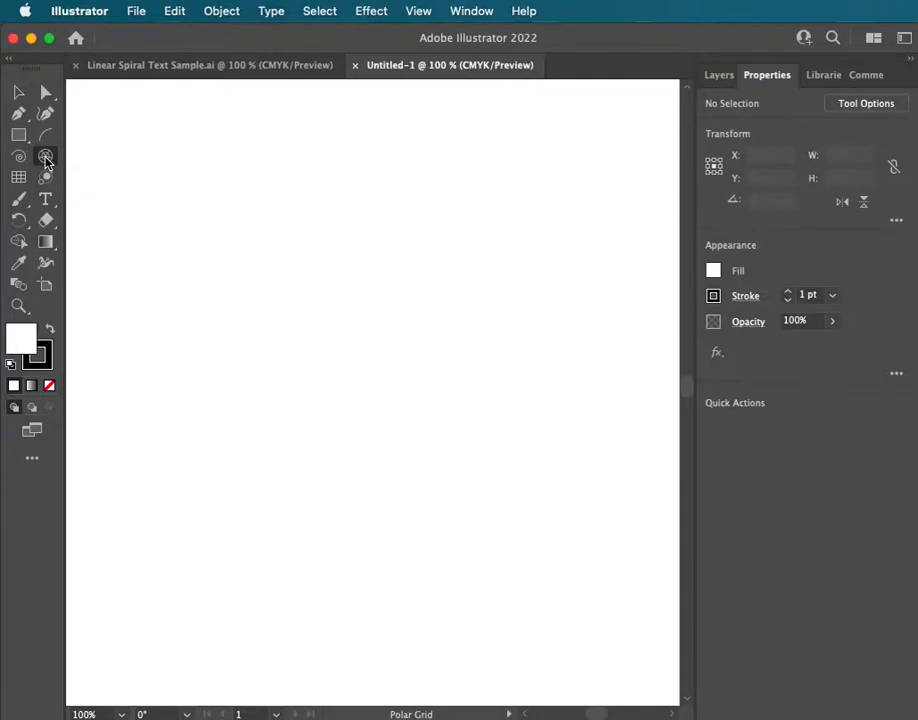
pyautogui.click(107, 133)
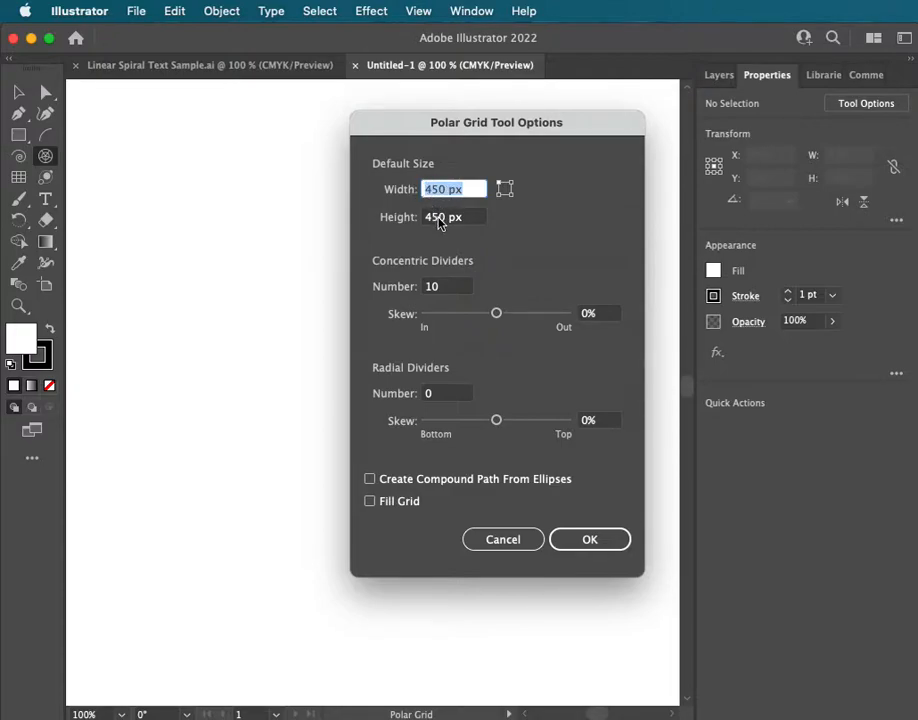
pyautogui.click(596, 546)
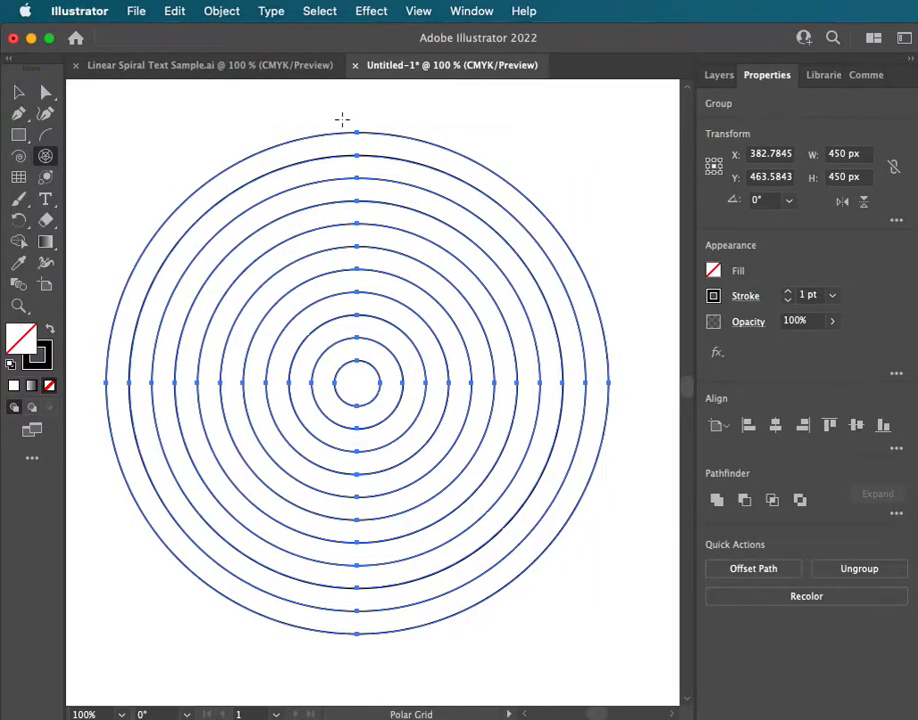
# Directly select the upper half of all the concentric circles and cut it, leaving the lower semicircles.
pyautogui.click(46, 93)
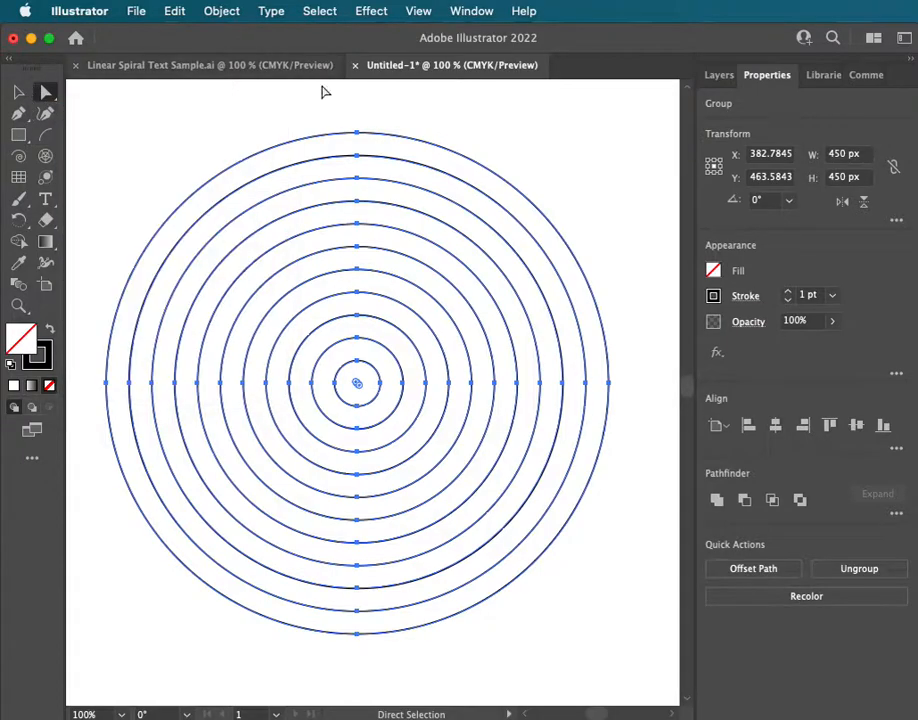
pyautogui.moveTo(77, 92); pyautogui.dragTo(677, 386)
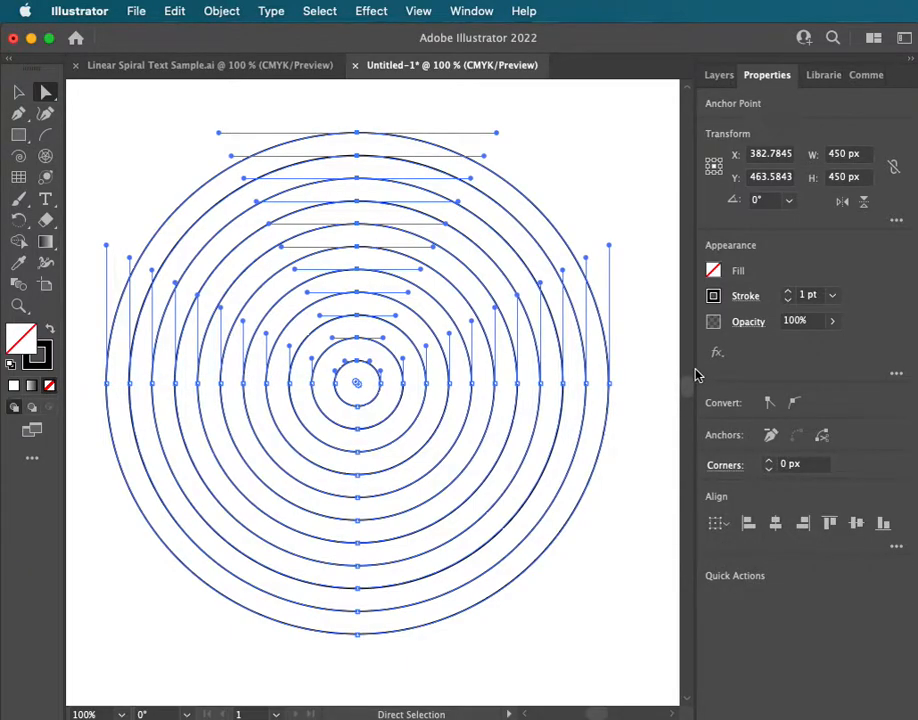
pyautogui.click(176, 13)
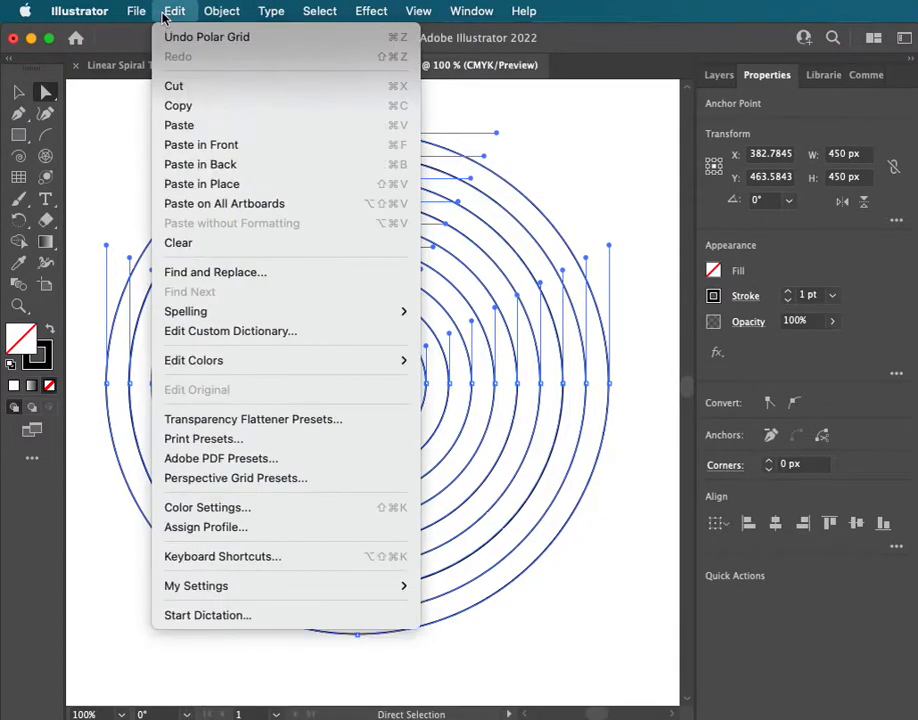
pyautogui.click(175, 86)
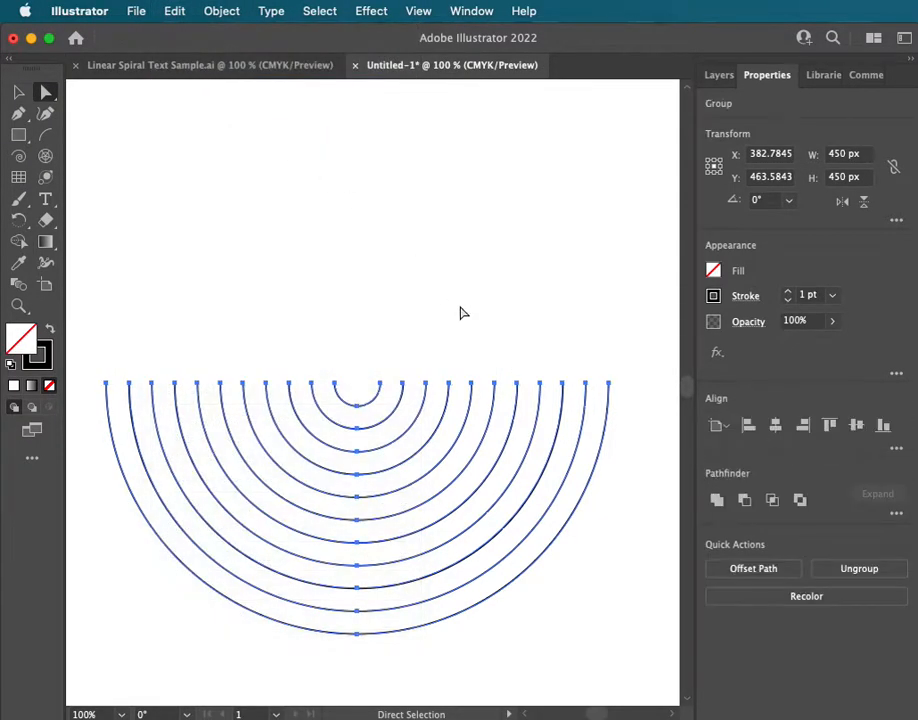
# Paste the cut upper semicircles in place and shift them right by one ring so their ends meet the lower semicircles.
pyautogui.click(175, 14)
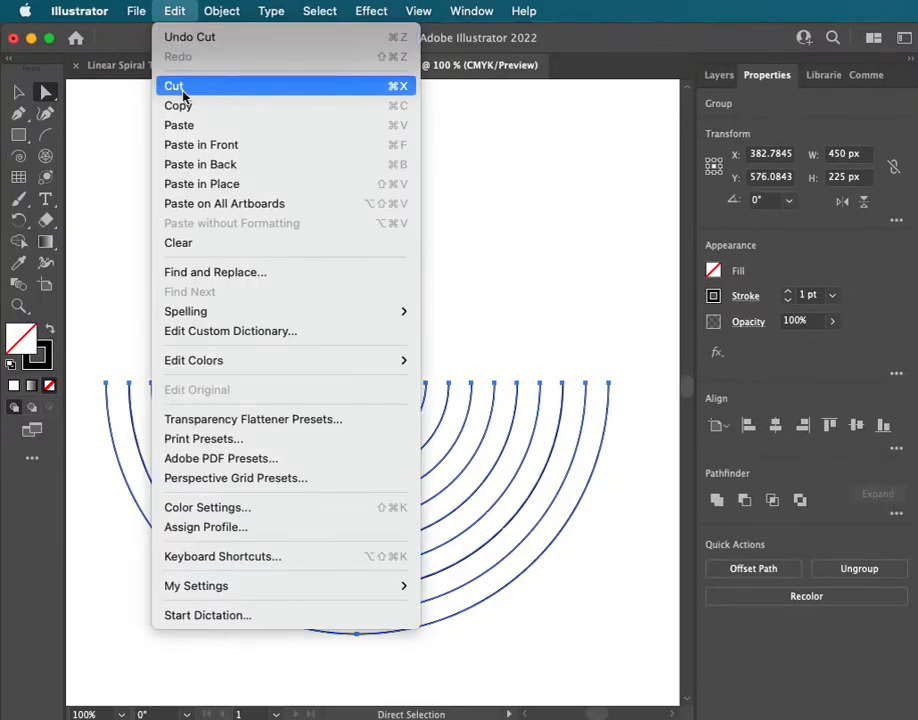
pyautogui.moveTo(471, 11)
pyautogui.click(655, 12)
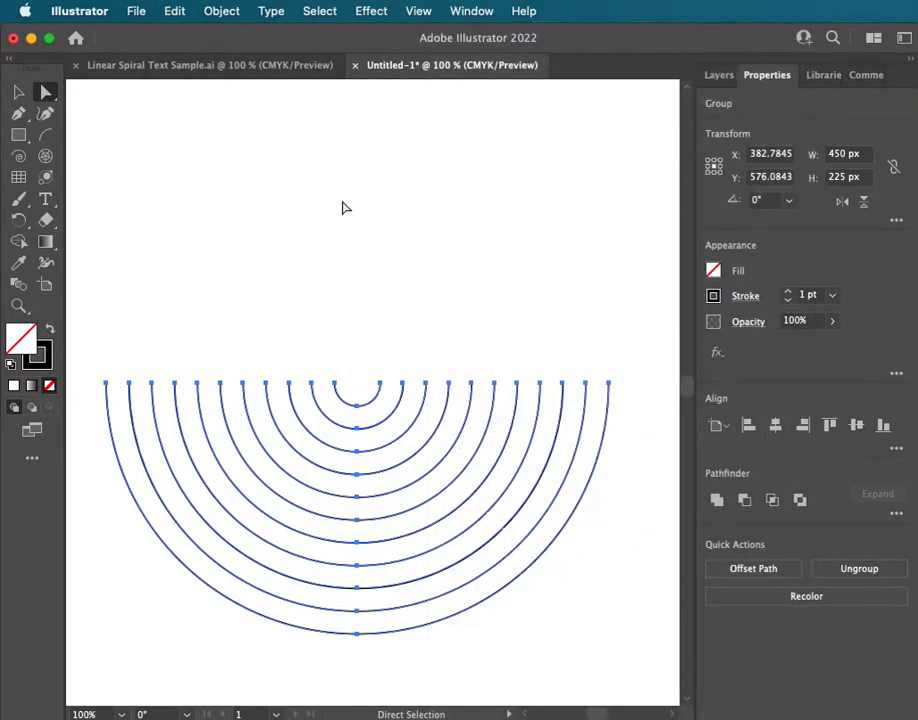
pyautogui.click(587, 632)
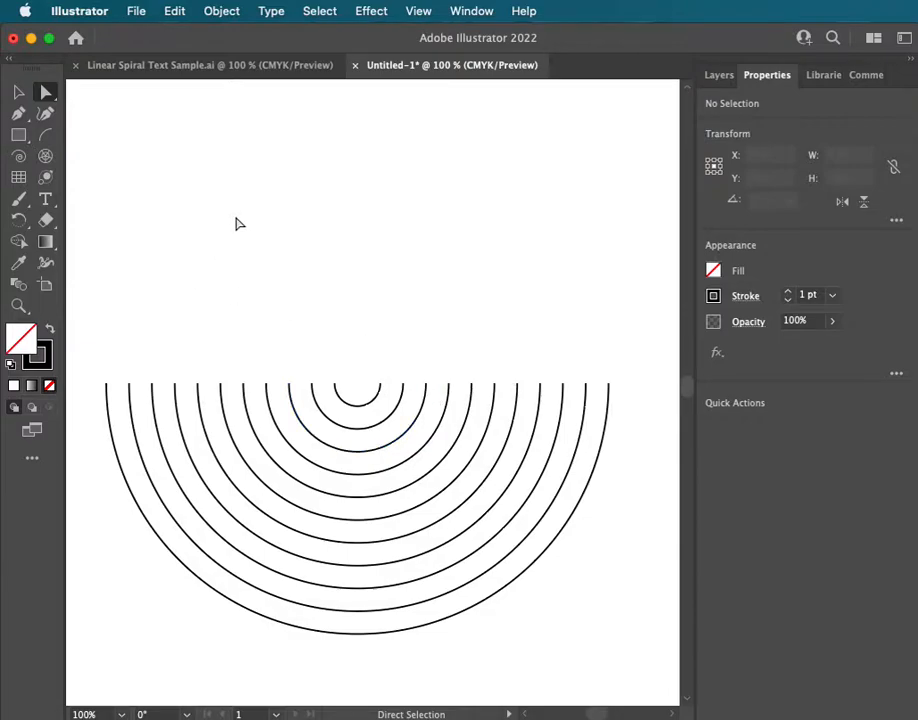
pyautogui.click(177, 13)
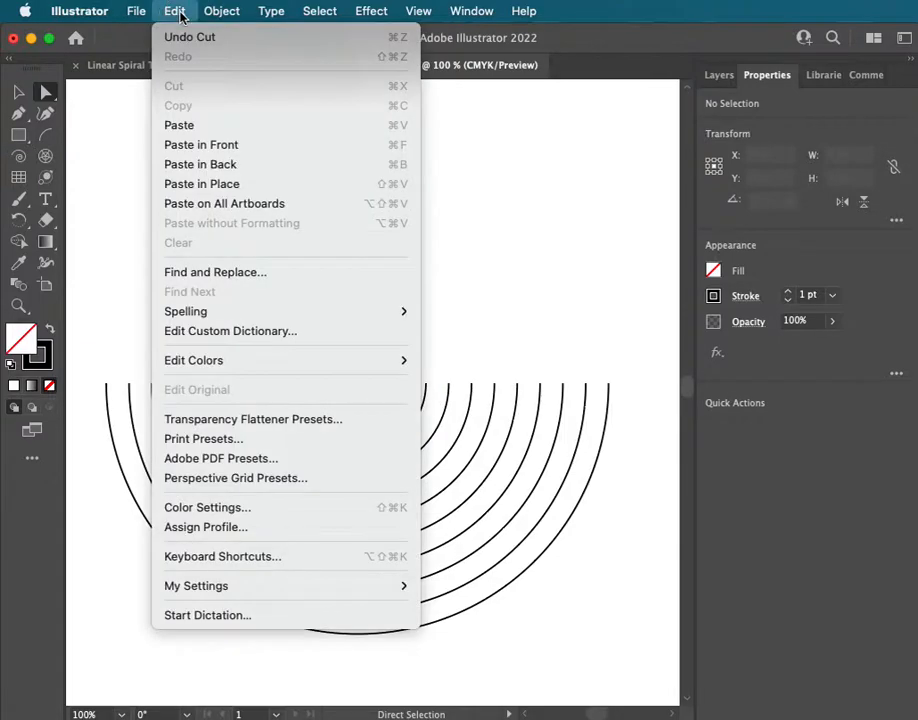
pyautogui.click(235, 186)
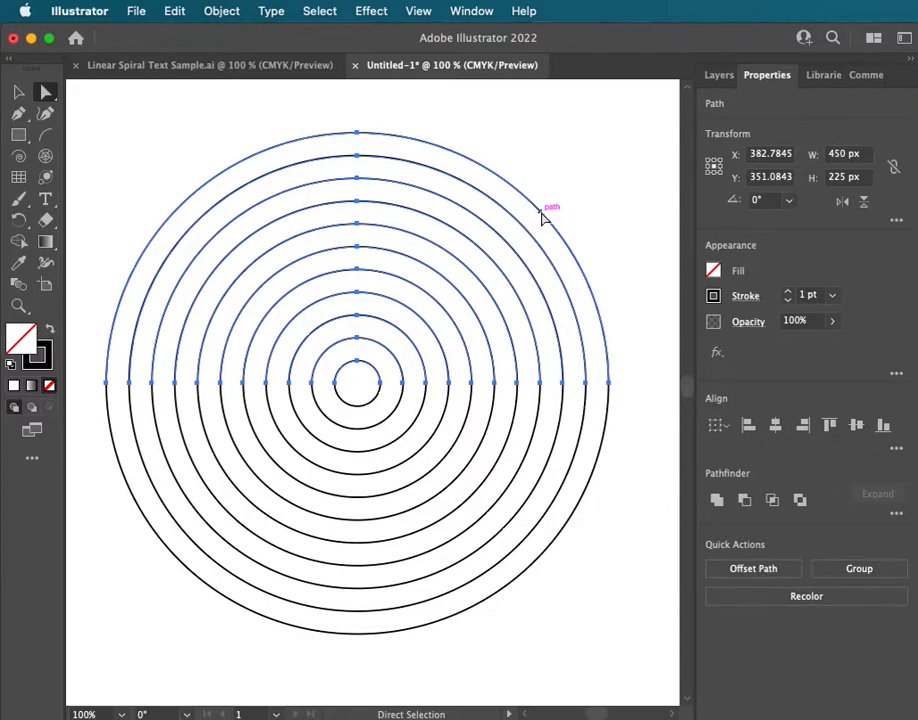
pyautogui.moveTo(541, 216); pyautogui.dragTo(563, 216)
pyautogui.click(641, 493)
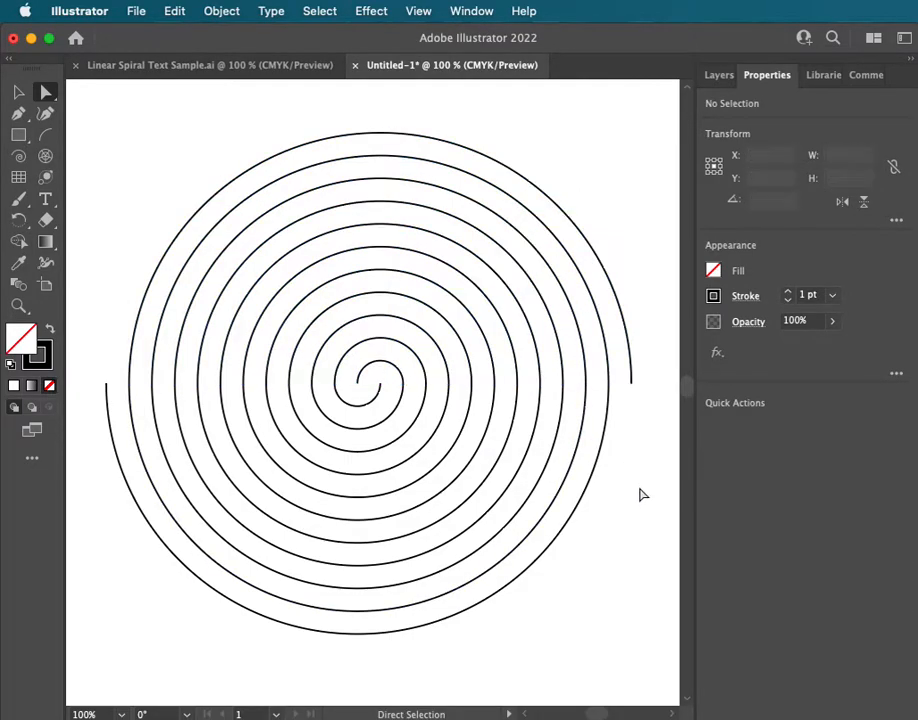
# Select the whole double spiral and ungroup it twice into individual arcs, then deselect it.
pyautogui.click(18, 92)
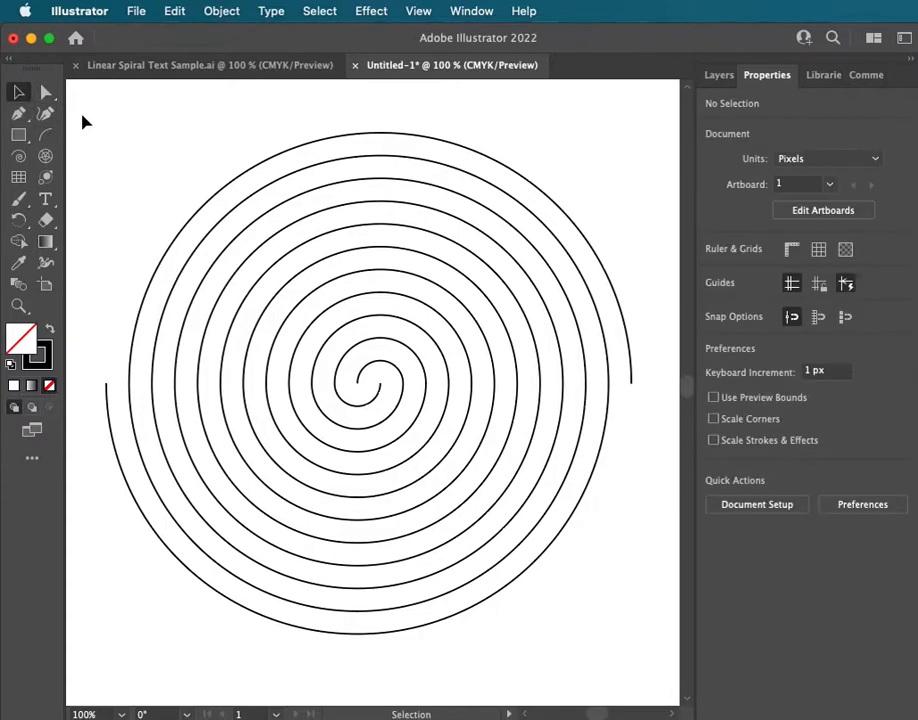
pyautogui.moveTo(79, 92); pyautogui.dragTo(660, 662)
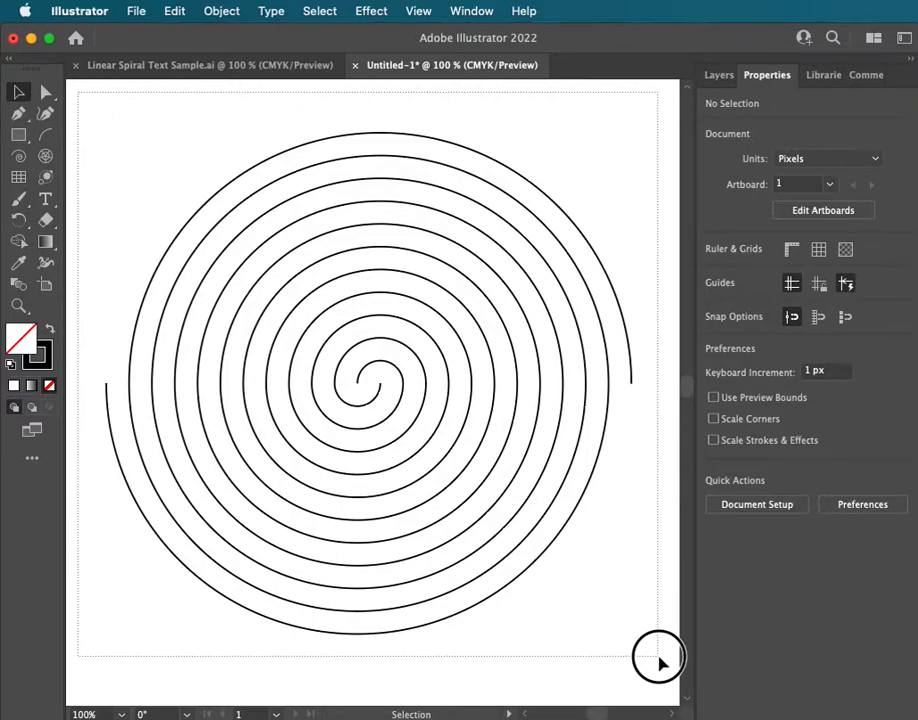
pyautogui.moveTo(660, 662); pyautogui.dragTo(660, 662)
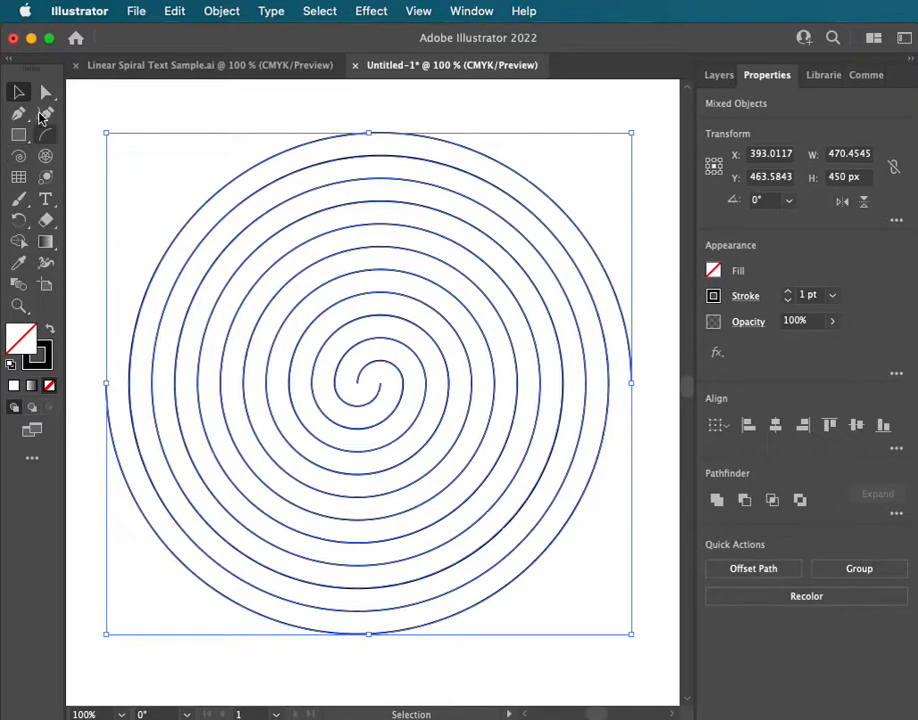
pyautogui.click(221, 11)
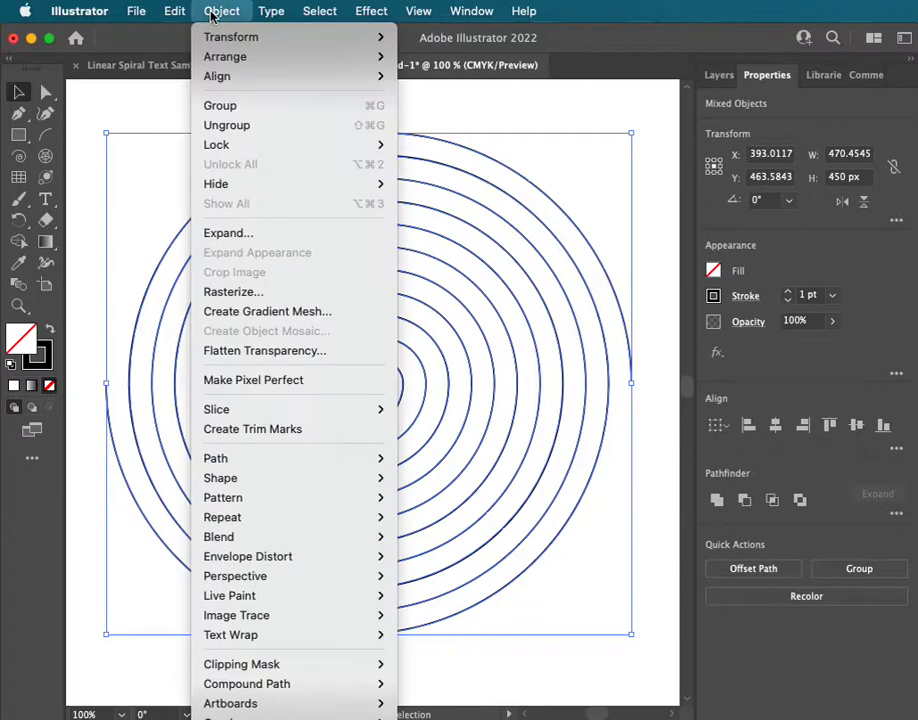
pyautogui.click(256, 127)
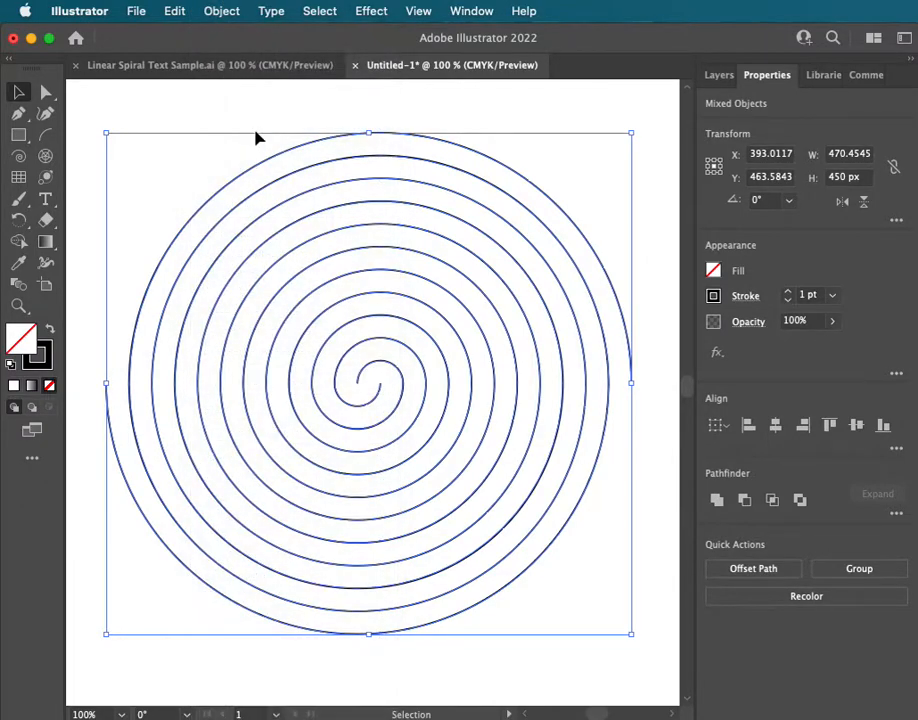
pyautogui.click(221, 12)
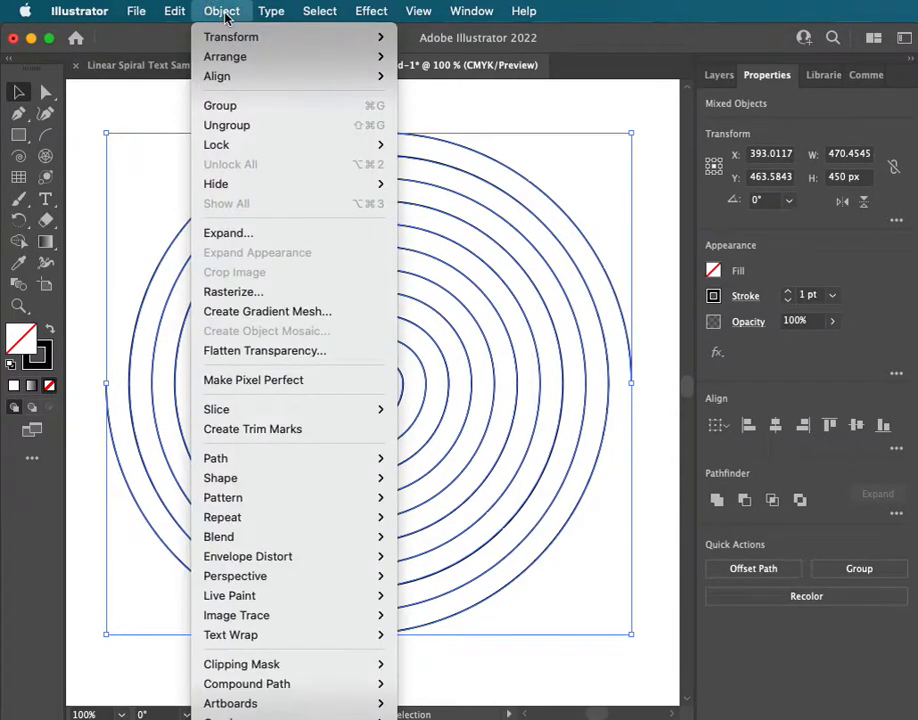
pyautogui.click(242, 128)
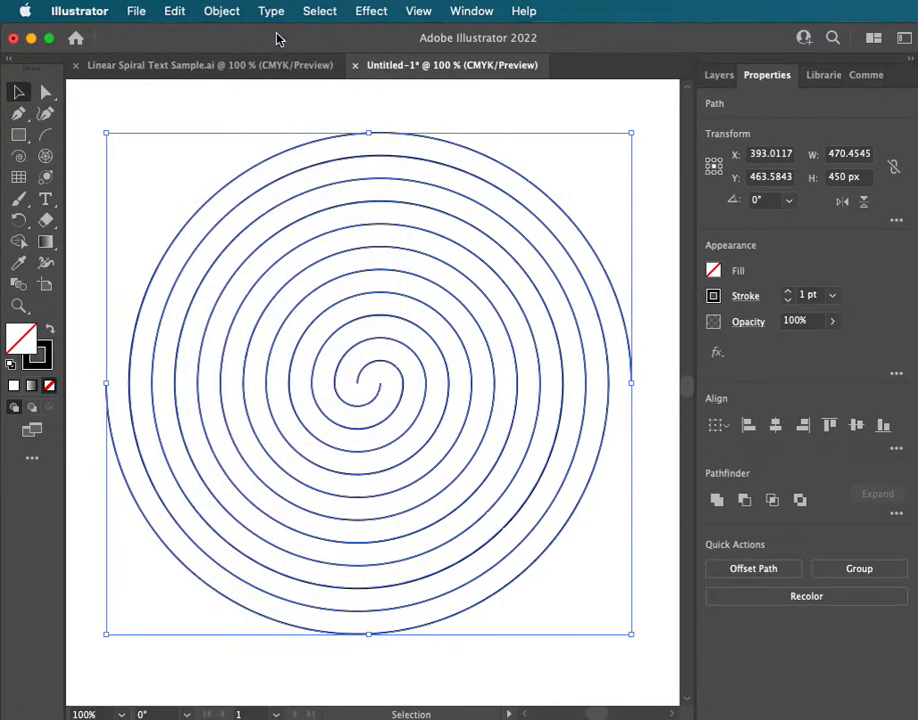
pyautogui.click(218, 11)
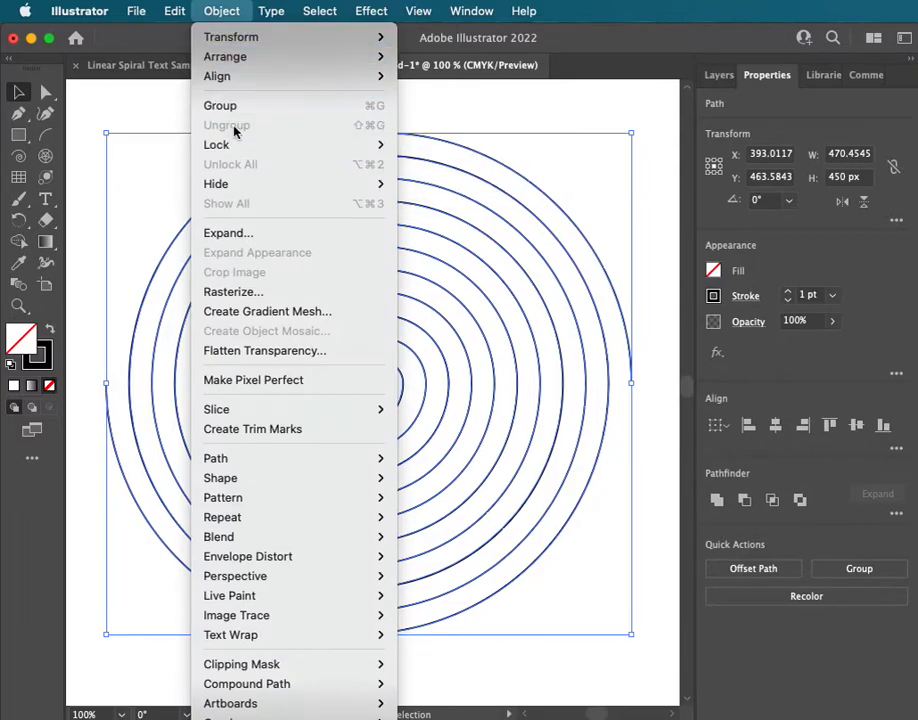
pyautogui.click(518, 112)
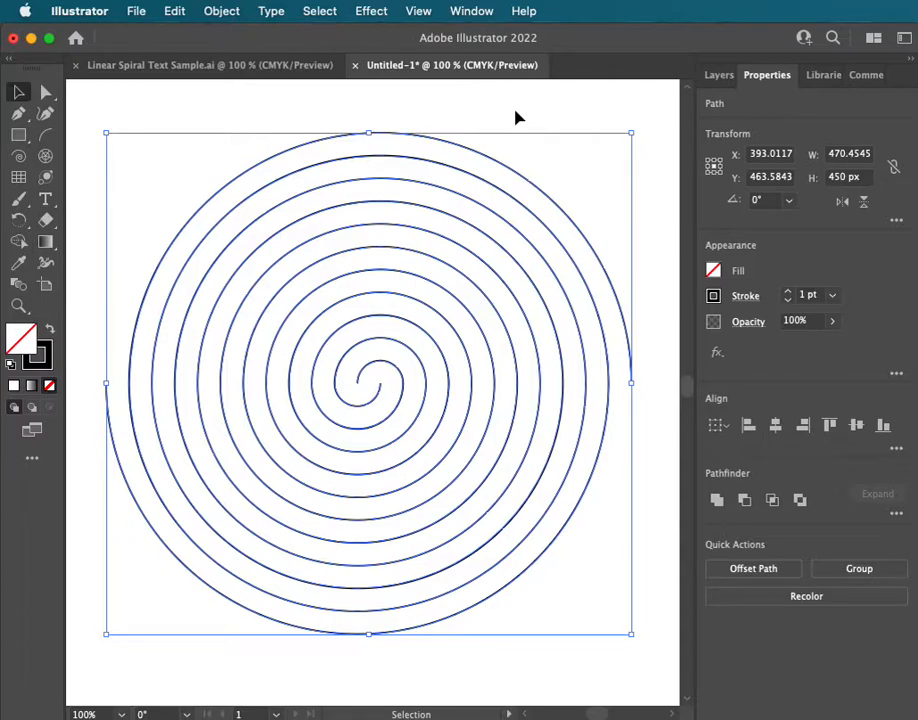
pyautogui.click(516, 118)
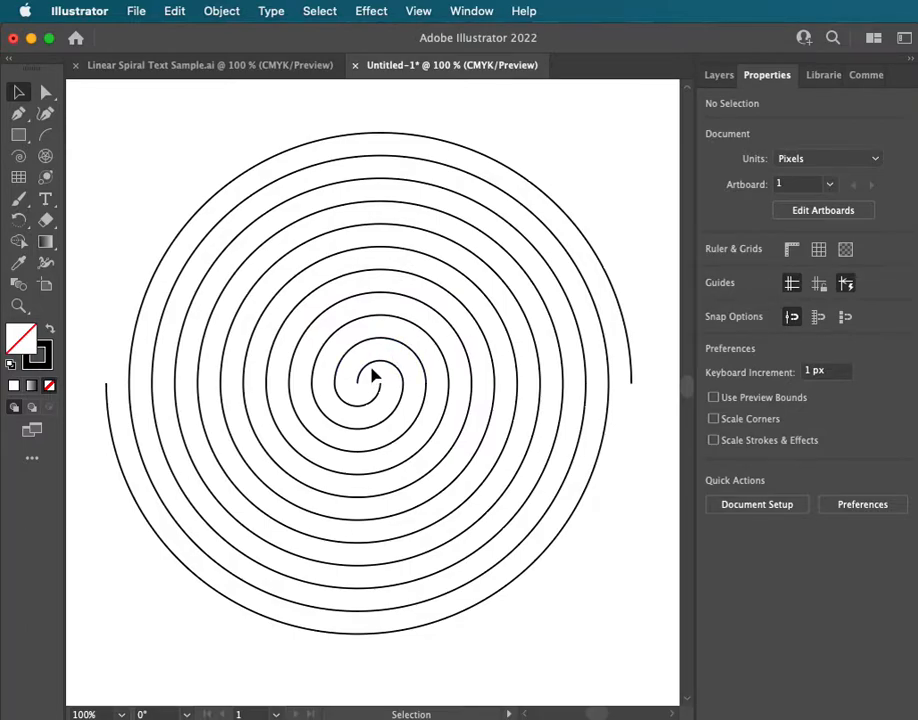
# Delete the innermost upper arc and every other lower arc, starting with the second smallest.
pyautogui.moveTo(373, 375); pyautogui.dragTo(360, 477)
pyautogui.click(364, 376)
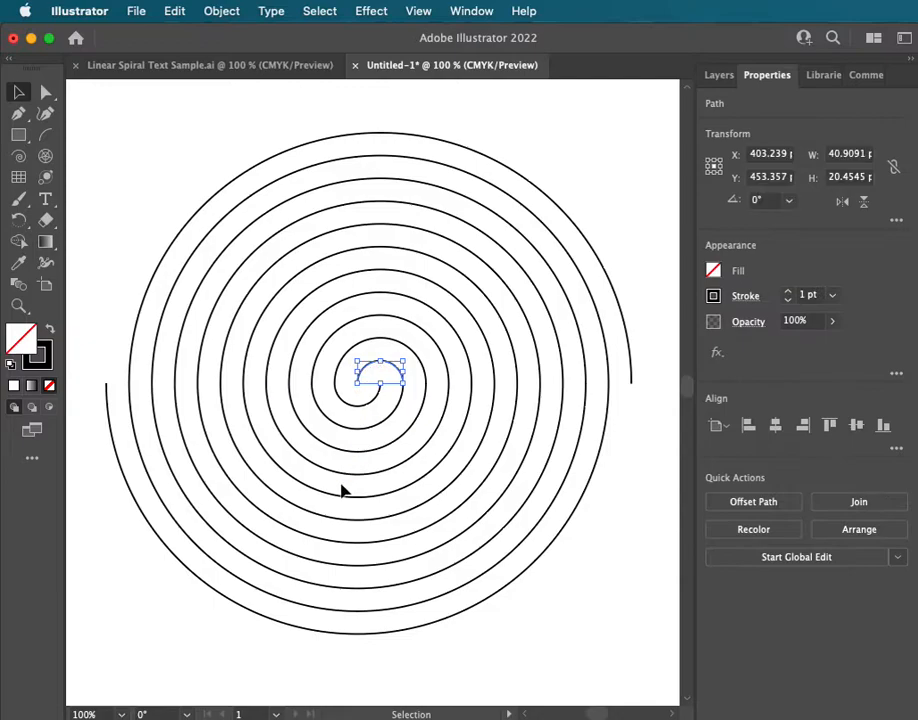
pyautogui.keyDown('shift'); pyautogui.click(362, 432); pyautogui.keyUp('shift')
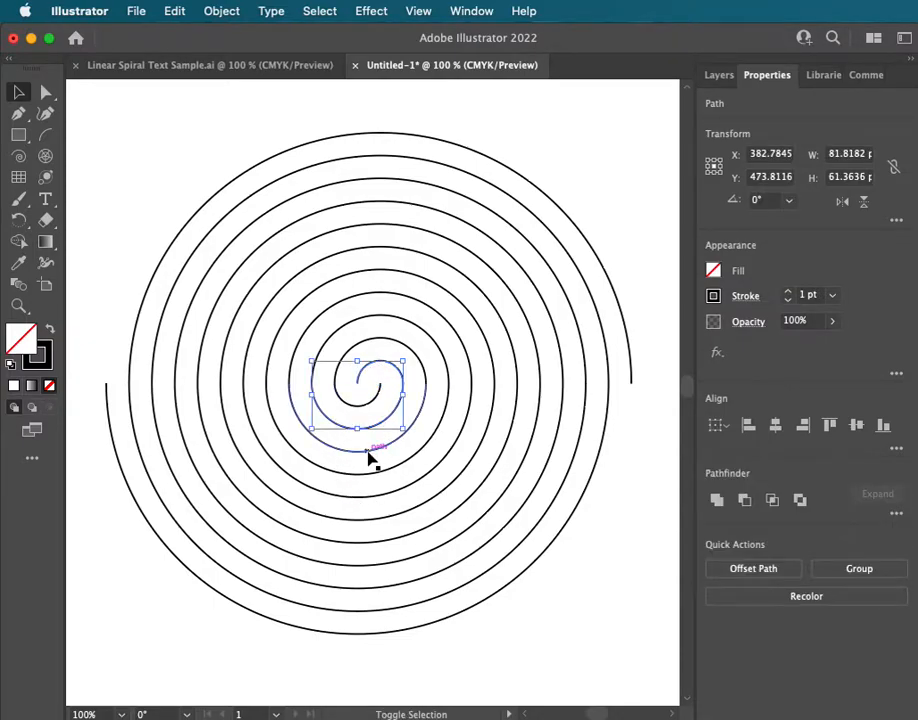
pyautogui.keyDown('shift'); pyautogui.click(370, 478); pyautogui.keyUp('shift')
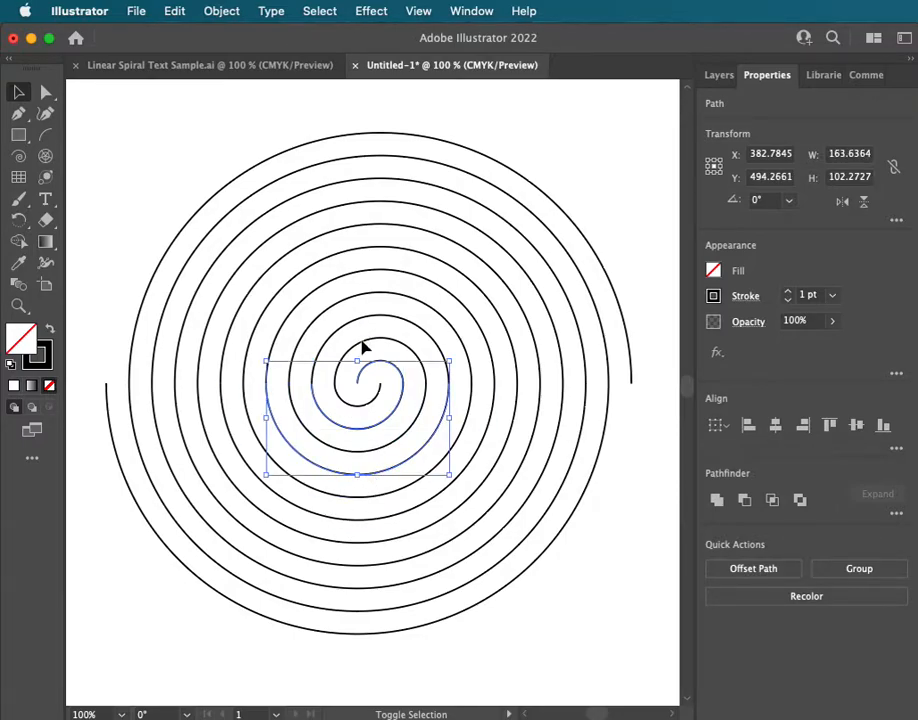
pyautogui.keyDown('shift'); pyautogui.click(365, 519); pyautogui.keyUp('shift')
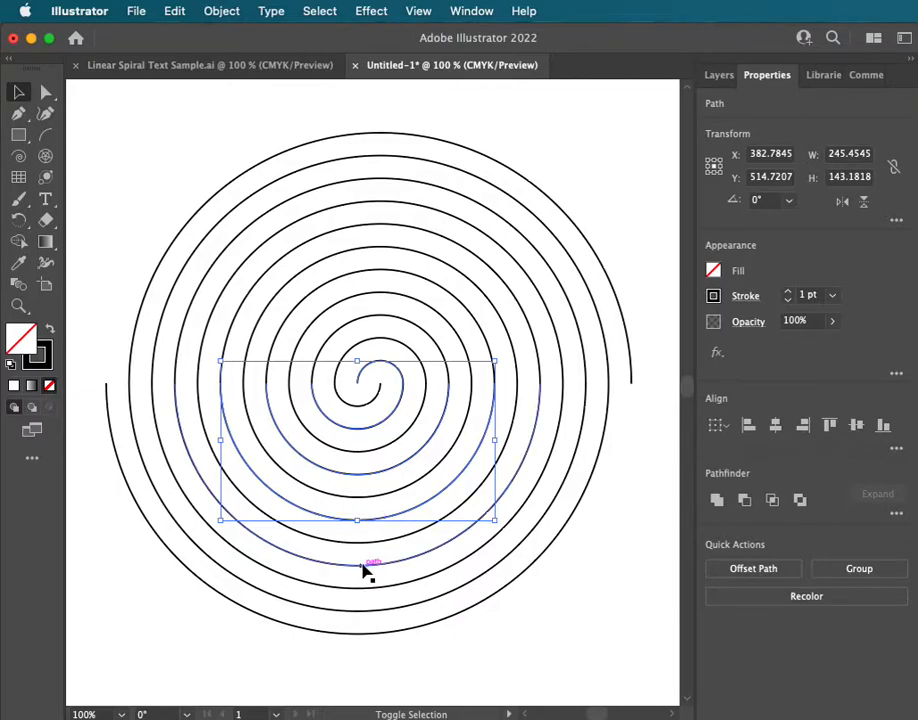
pyautogui.keyDown('shift'); pyautogui.click(365, 568); pyautogui.keyUp('shift')
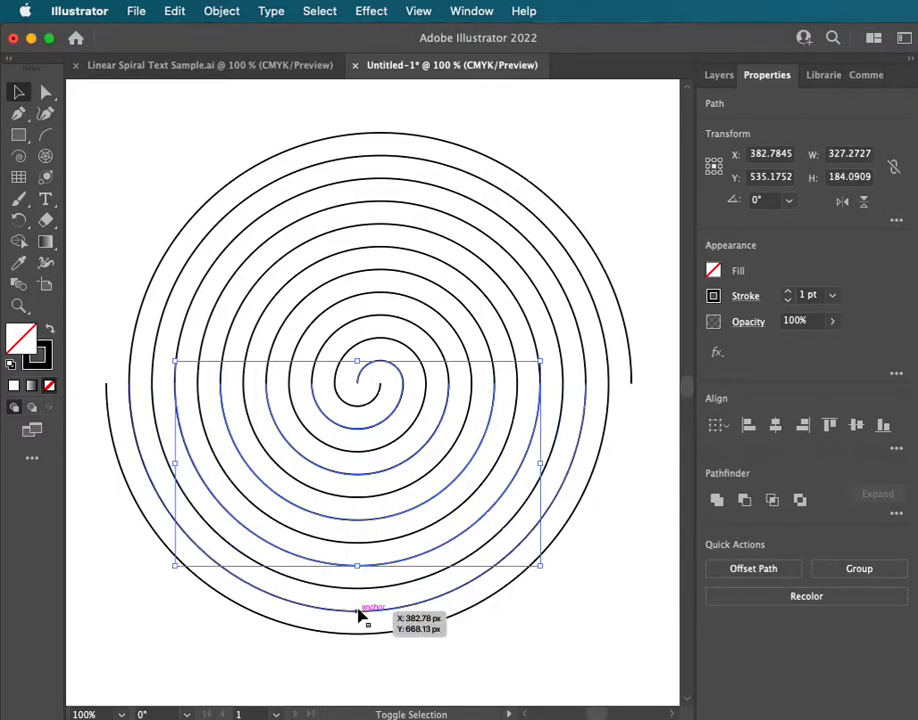
pyautogui.keyDown('shift'); pyautogui.click(377, 612); pyautogui.keyUp('shift')
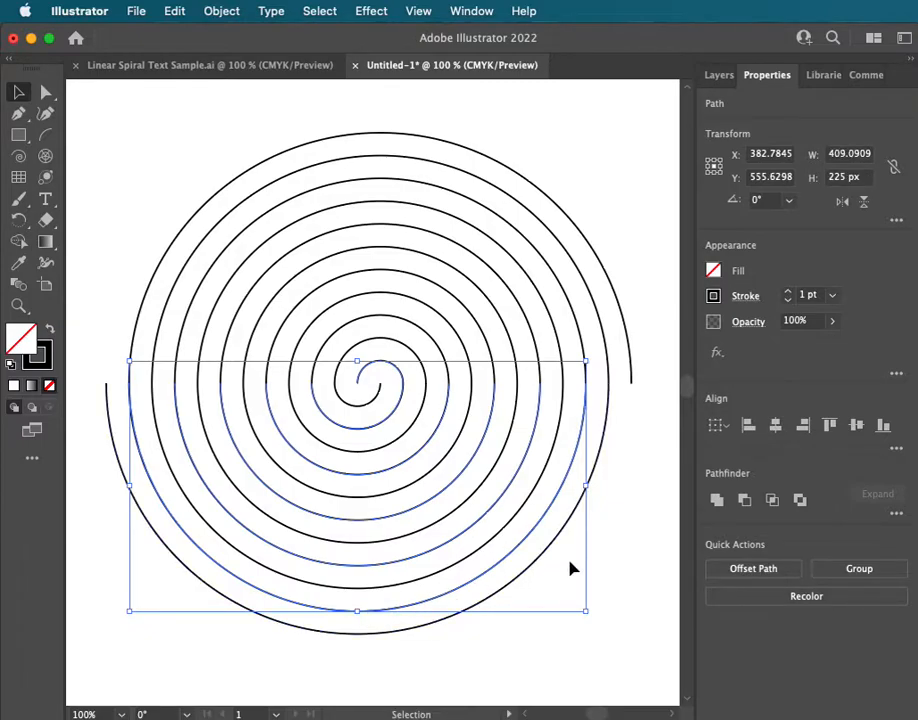
pyautogui.press('Delete')
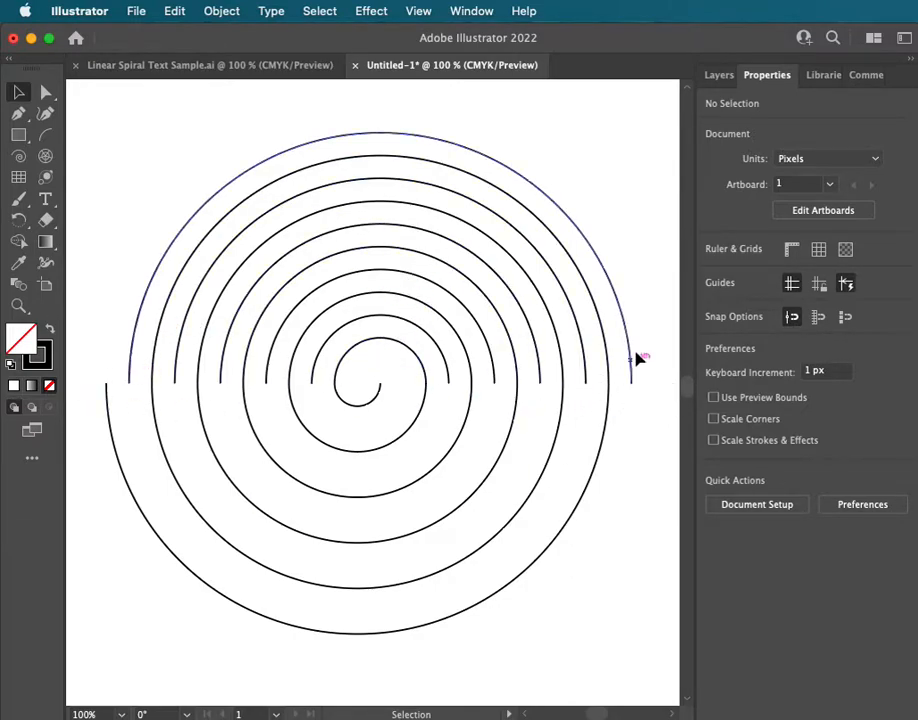
# Delete every other upper arc, from the second smallest out to the outermost one, leaving a single spiral.
pyautogui.click(393, 320)
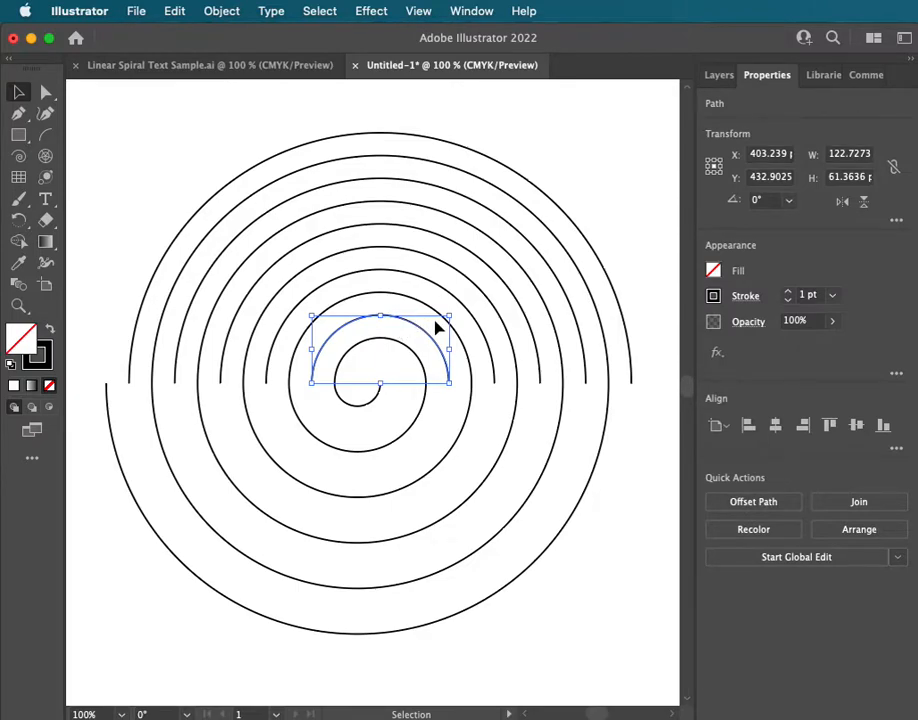
pyautogui.keyDown('shift'); pyautogui.click(391, 278); pyautogui.keyUp('shift')
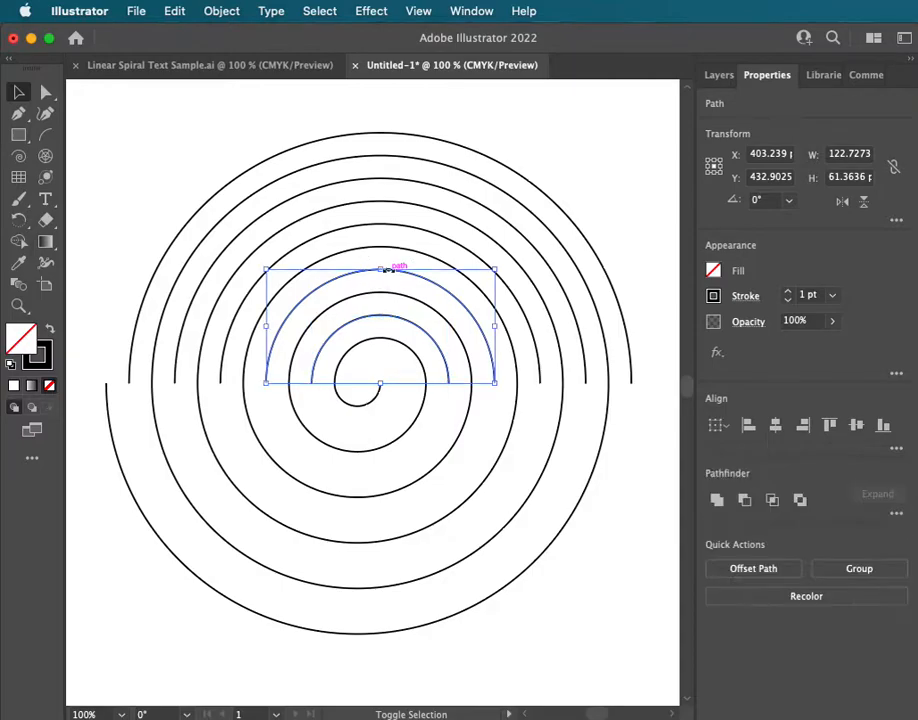
pyautogui.keyDown('shift'); pyautogui.click(397, 201); pyautogui.keyUp('shift')
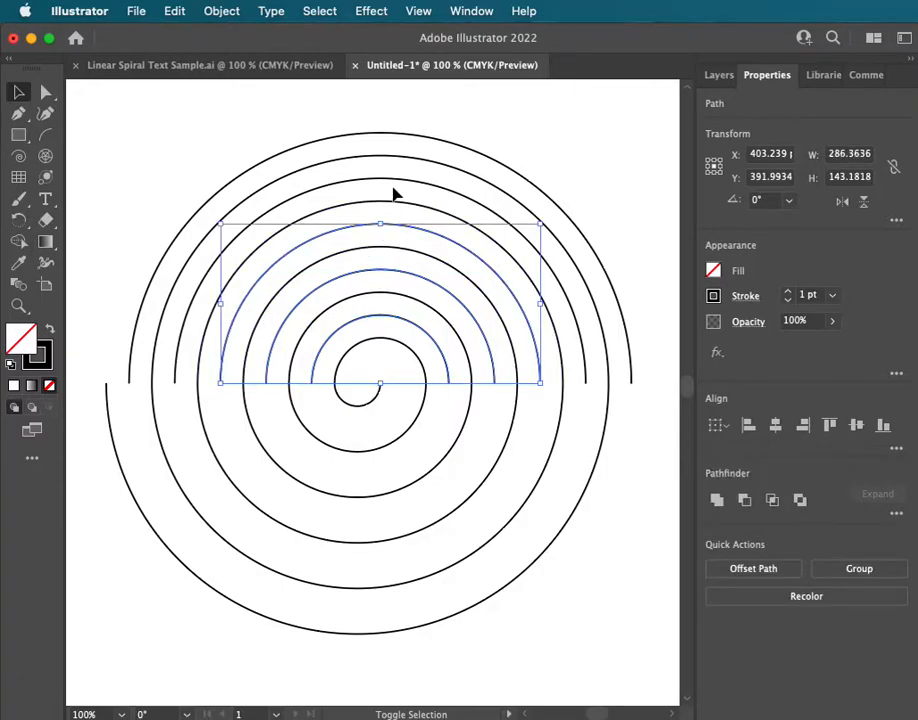
pyautogui.keyDown('shift'); pyautogui.click(401, 180); pyautogui.keyUp('shift')
pyautogui.keyDown('shift'); pyautogui.click(399, 134); pyautogui.keyUp('shift')
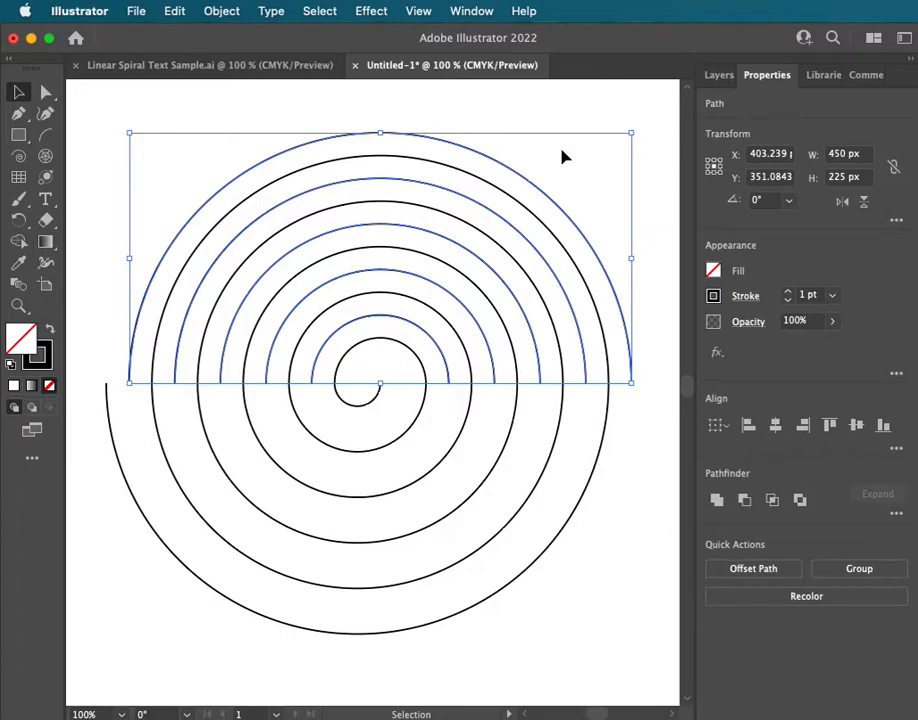
pyautogui.press('BackSpace')
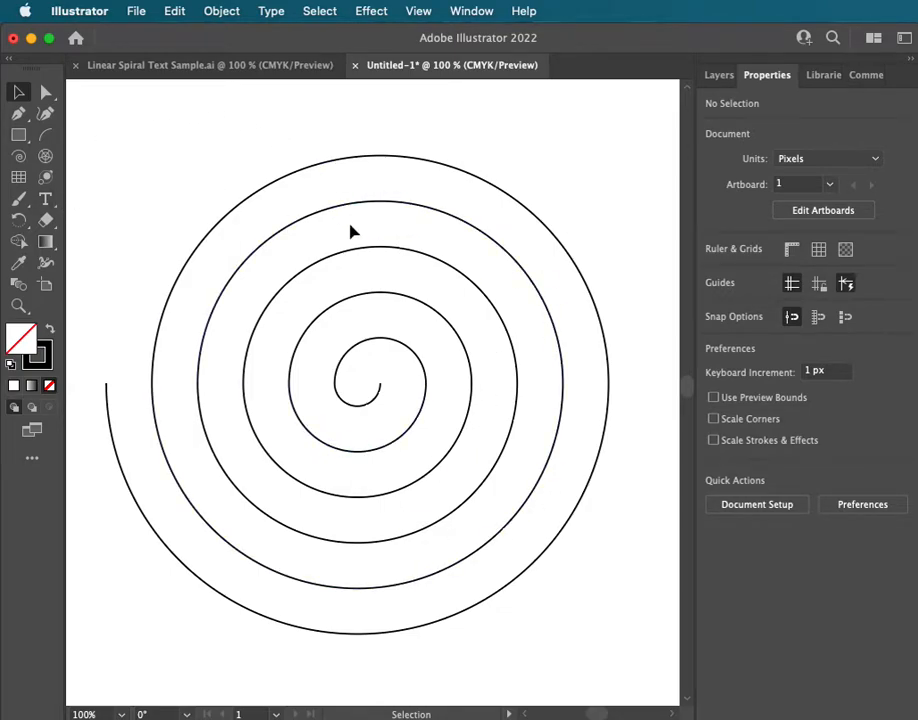
# Select all the remaining arcs and join them into one continuous spiral path, leaving it deselected.
pyautogui.moveTo(78, 100); pyautogui.dragTo(662, 663)
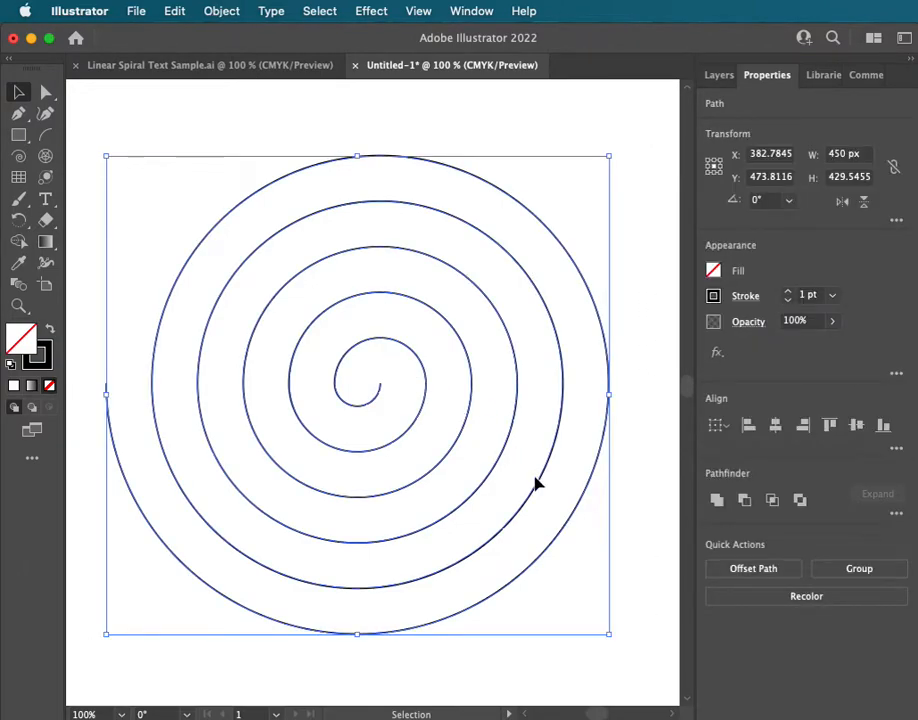
pyautogui.click(221, 12)
pyautogui.moveTo(328, 458)
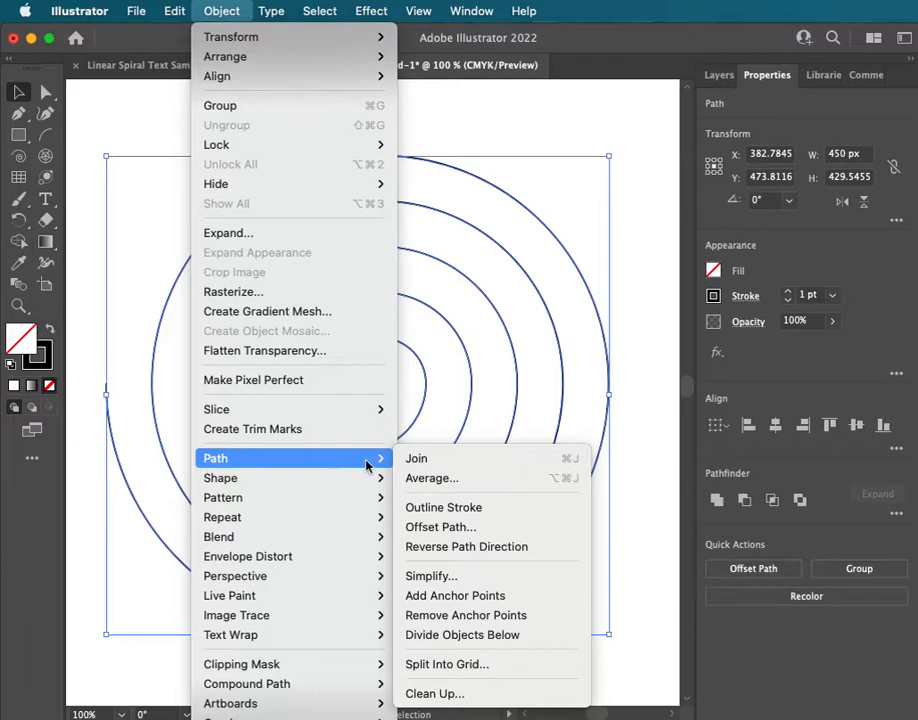
pyautogui.click(424, 465)
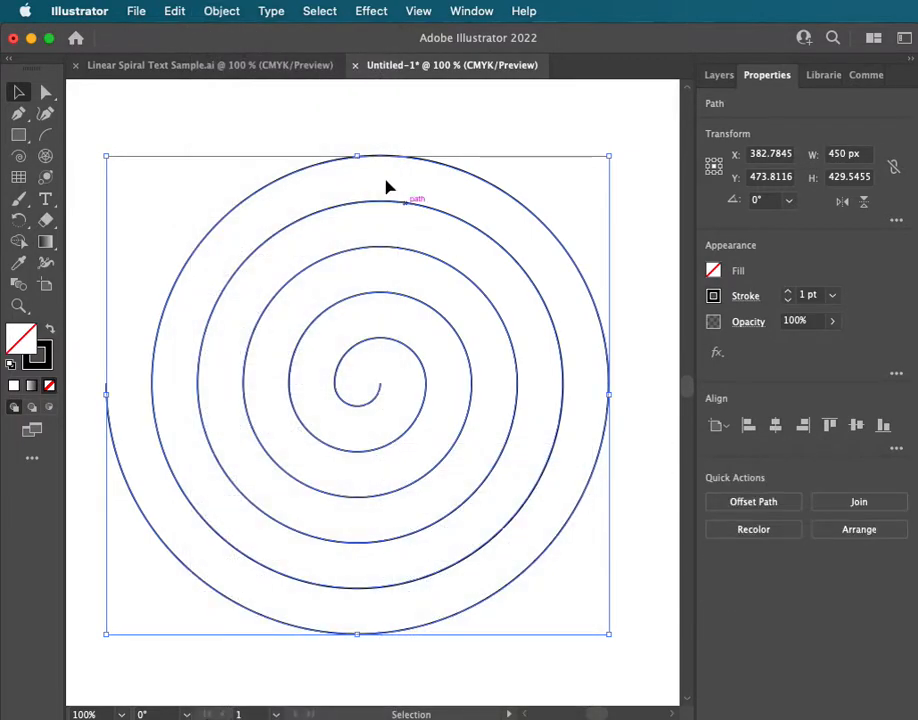
pyautogui.click(324, 117)
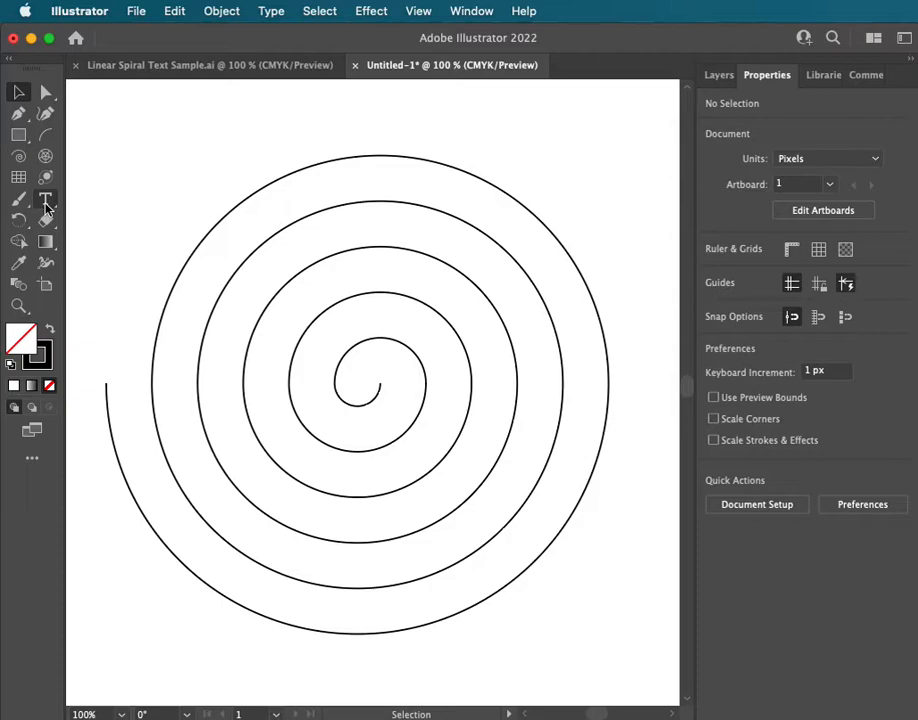
# Put the text "Think where man's glory most begins and ends, and say my glory was I had such friends" on the spiral path's inner turn.
pyautogui.moveTo(45, 201); pyautogui.dragTo(113, 221)
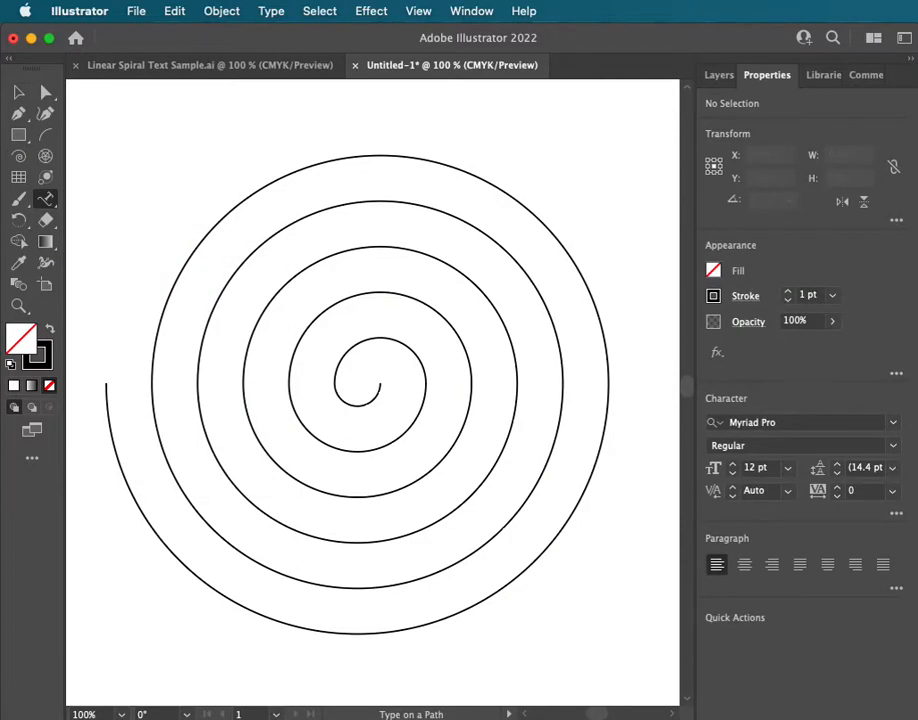
pyautogui.press('super+Tab')
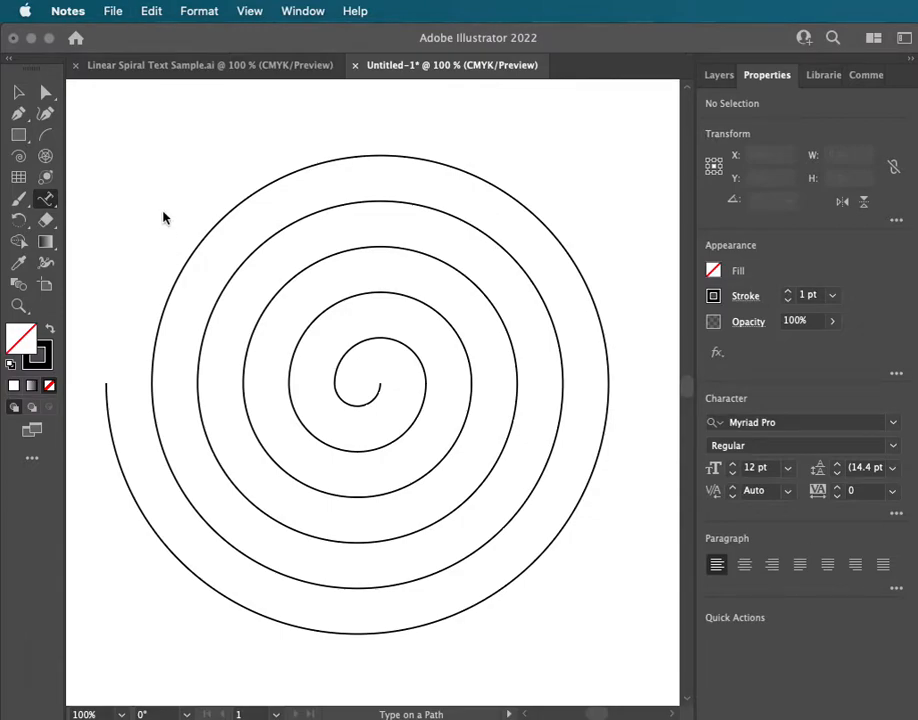
pyautogui.click(336, 374)
pyautogui.click(336, 374)
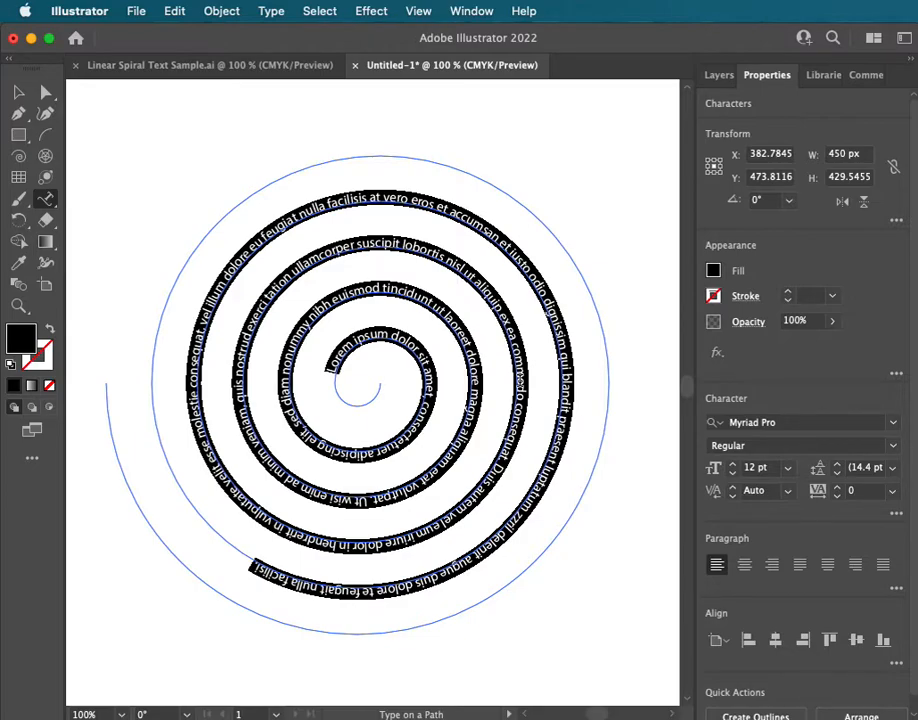
pyautogui.press('Escape')
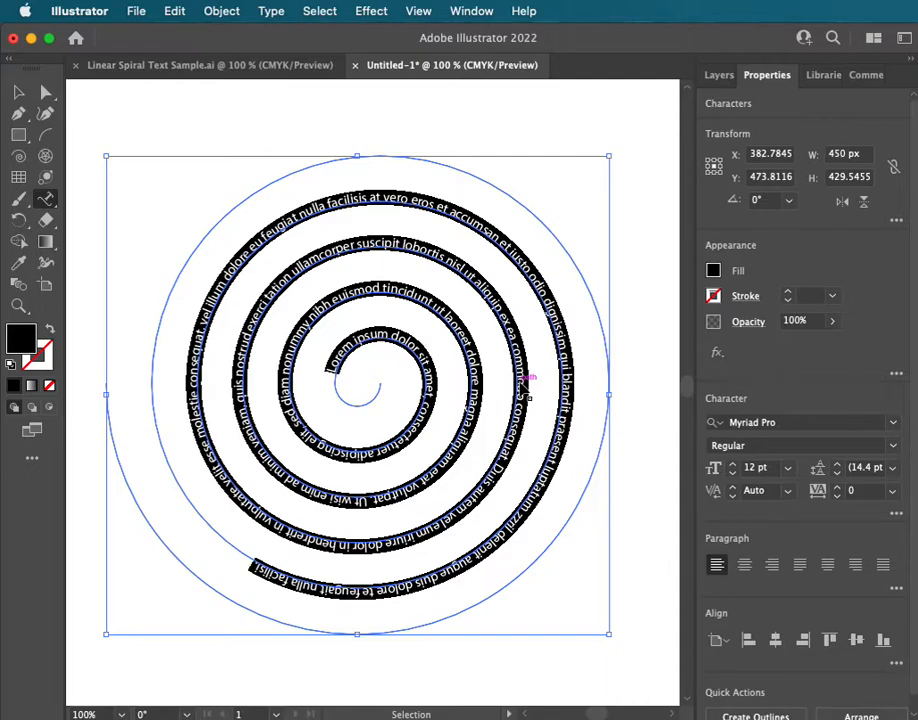
pyautogui.write("Think where man's glory most begins and ends, and say my glory was I had such friends.")
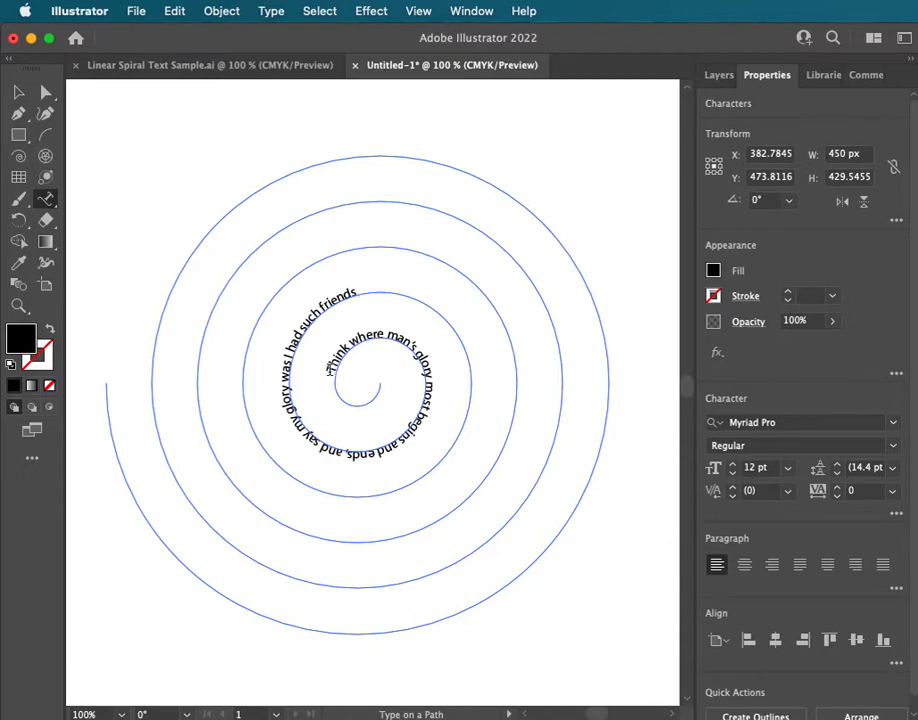
# Select the whole quote on the spiral and set its font to Luminari at 48 pt.
pyautogui.click(358, 294)
pyautogui.moveTo(358, 294); pyautogui.dragTo(336, 346)
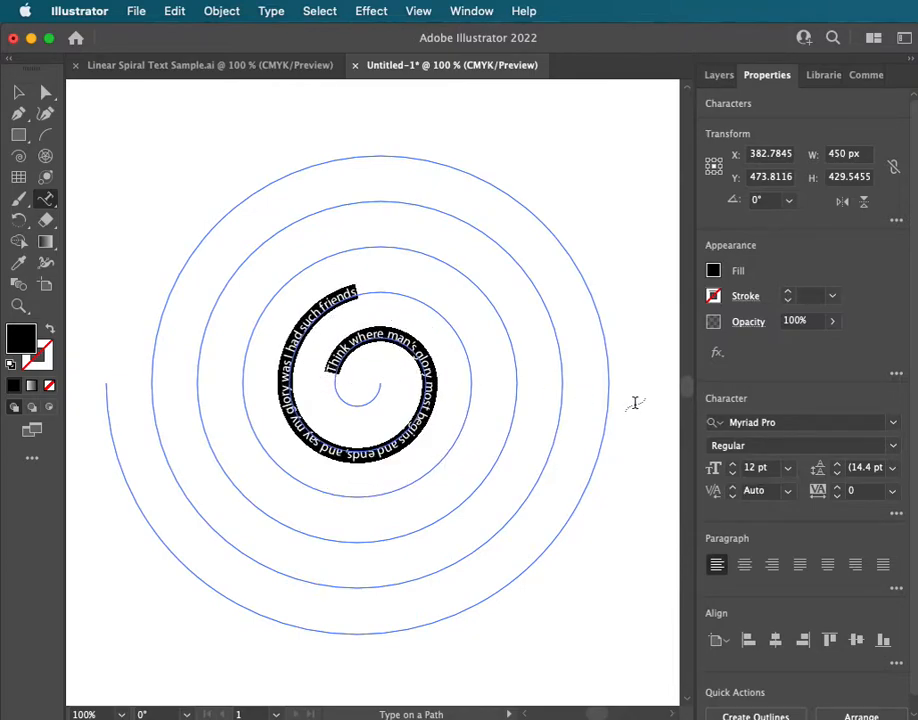
pyautogui.click(892, 423)
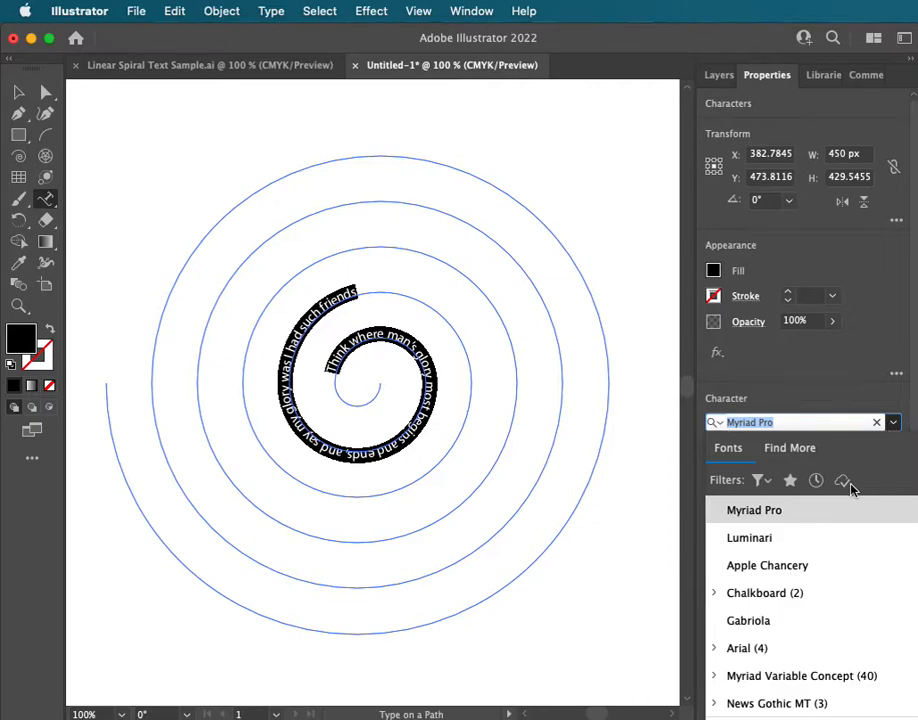
pyautogui.click(750, 538)
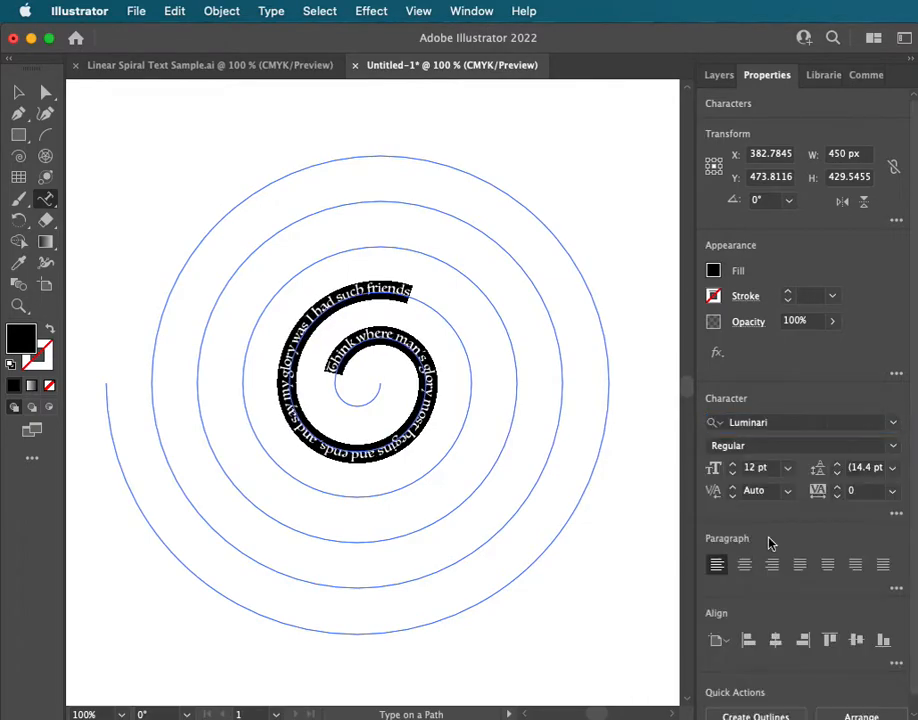
pyautogui.click(788, 468)
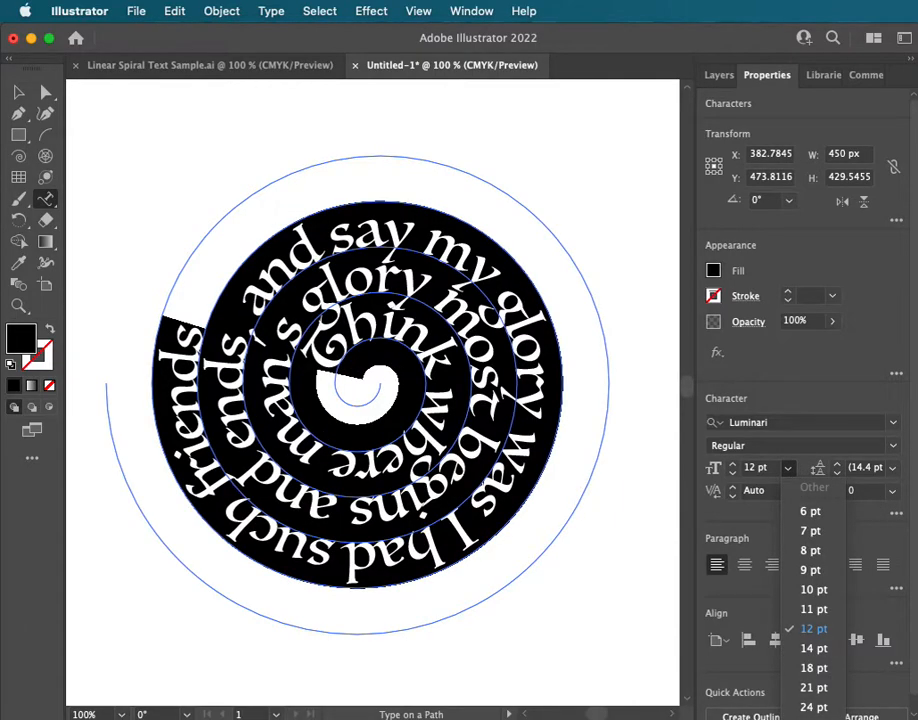
pyautogui.click(814, 719)
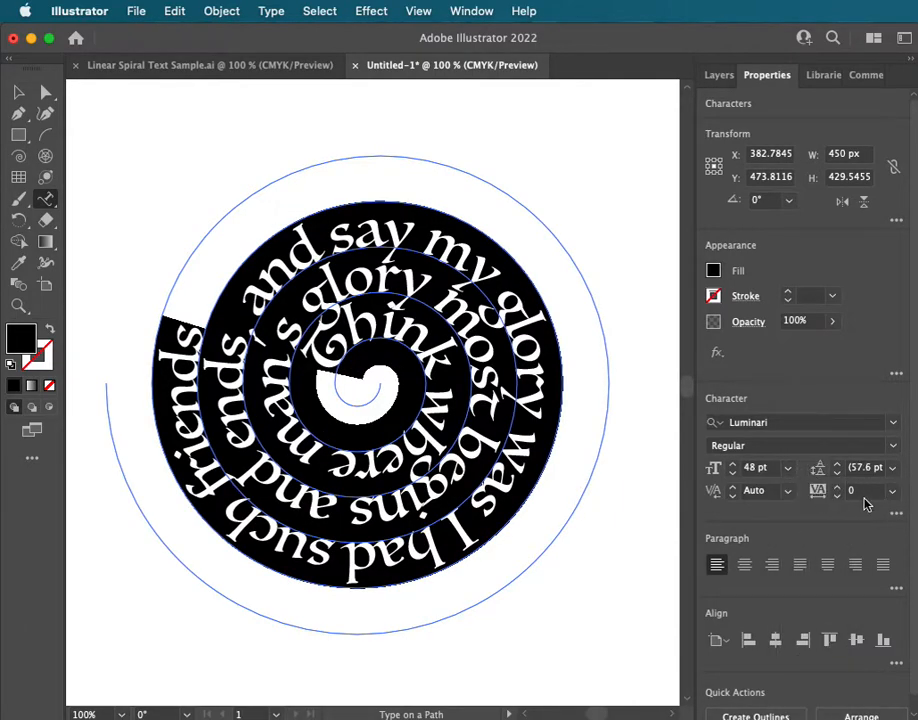
# Set the tracking of the spiral text to 60 and finish editing the text.
pyautogui.click(849, 490)
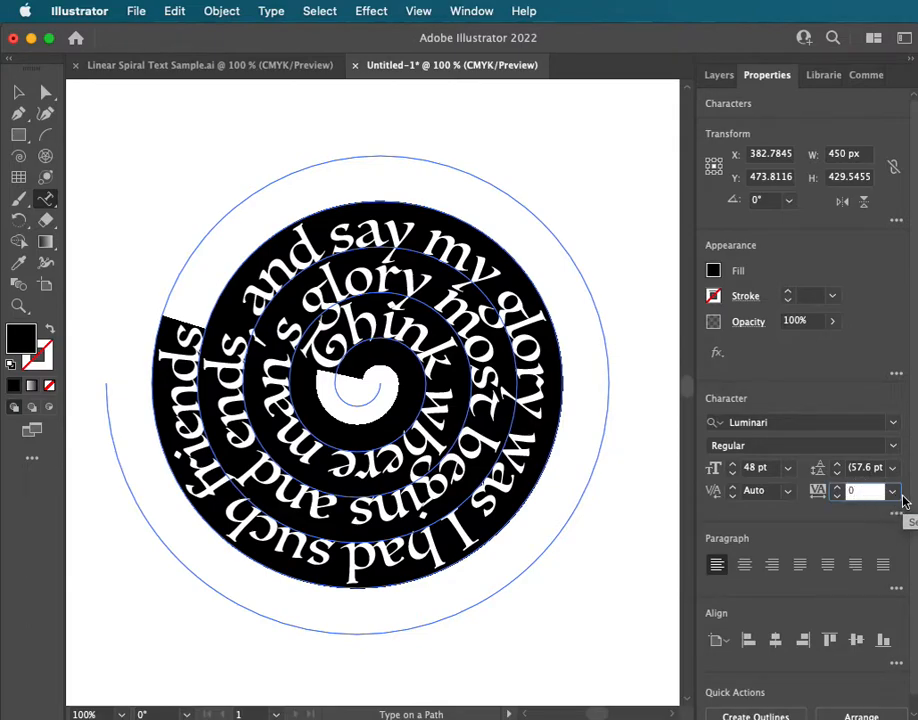
pyautogui.write('60')
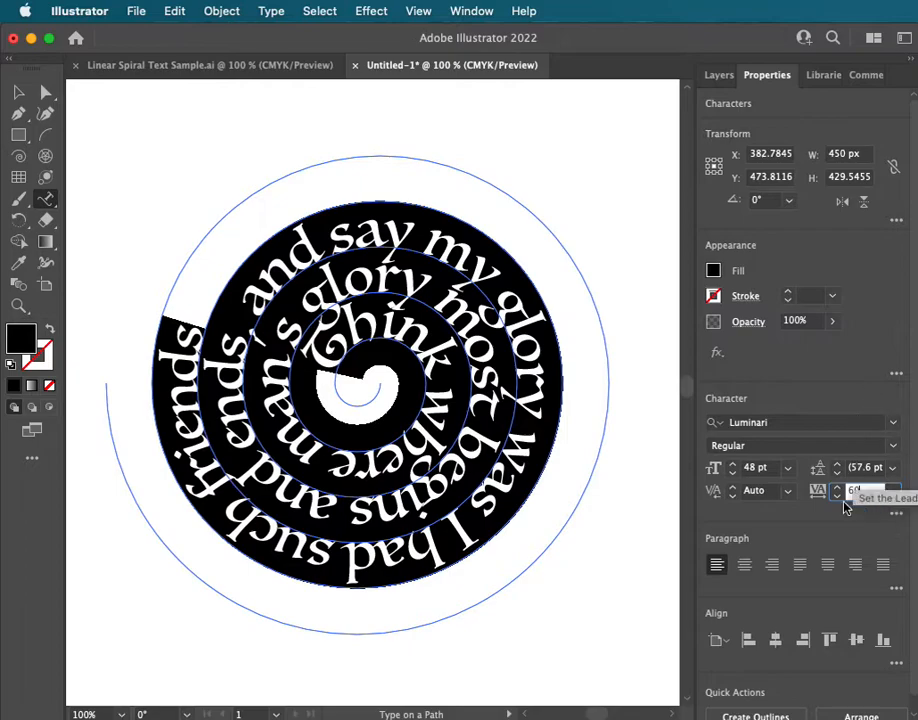
pyautogui.press('Return')
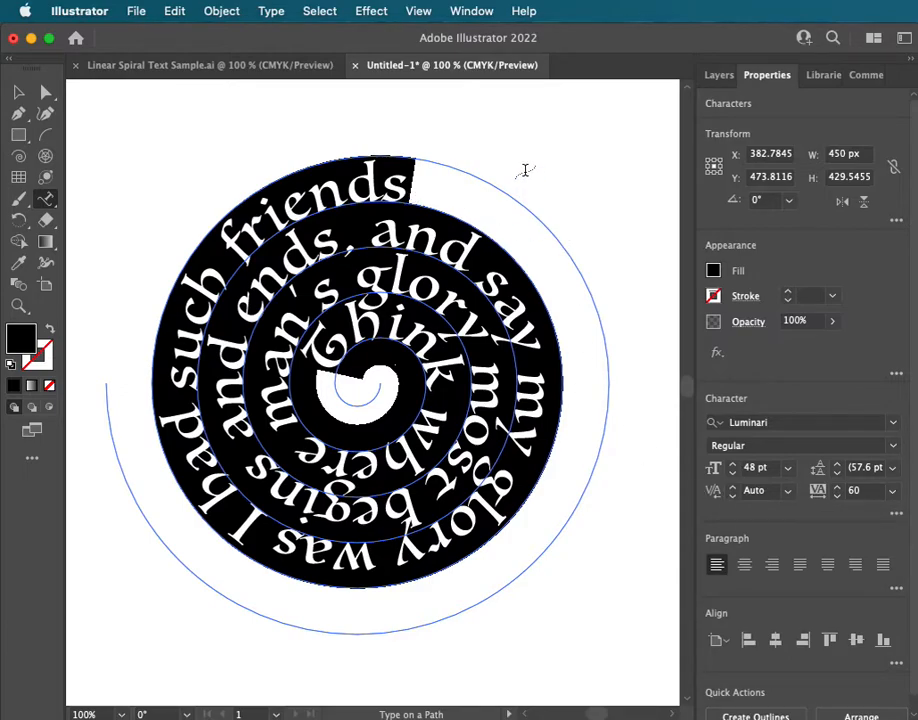
pyautogui.click(18, 91)
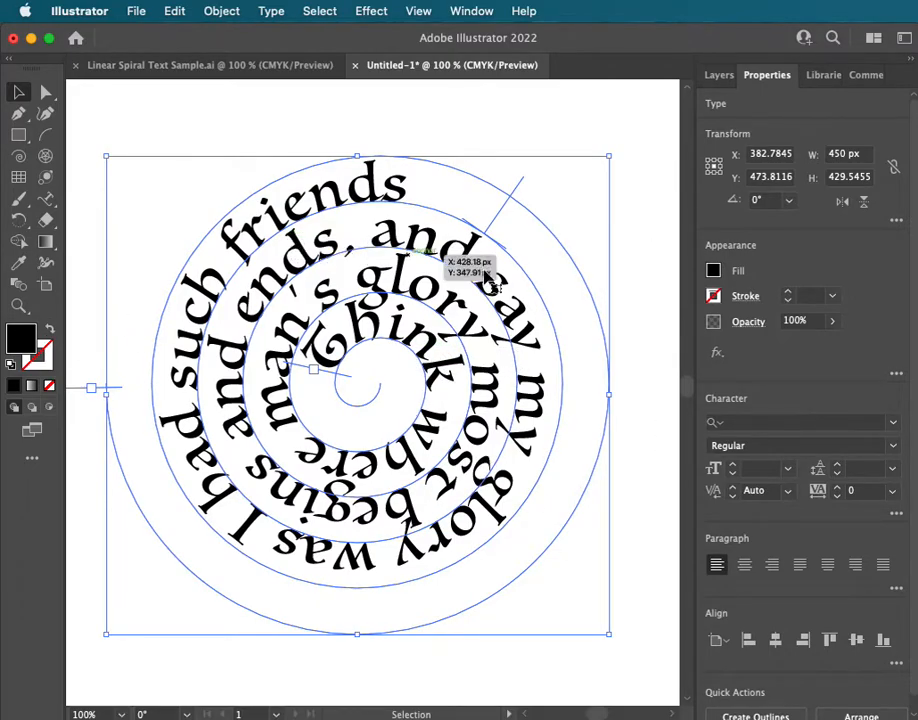
# Copy the small black circle and the small yellow-green gradient circle from Linear Spiral Text Sample.ai into the untitled spiral document.
pyautogui.click(237, 70)
pyautogui.click(608, 710)
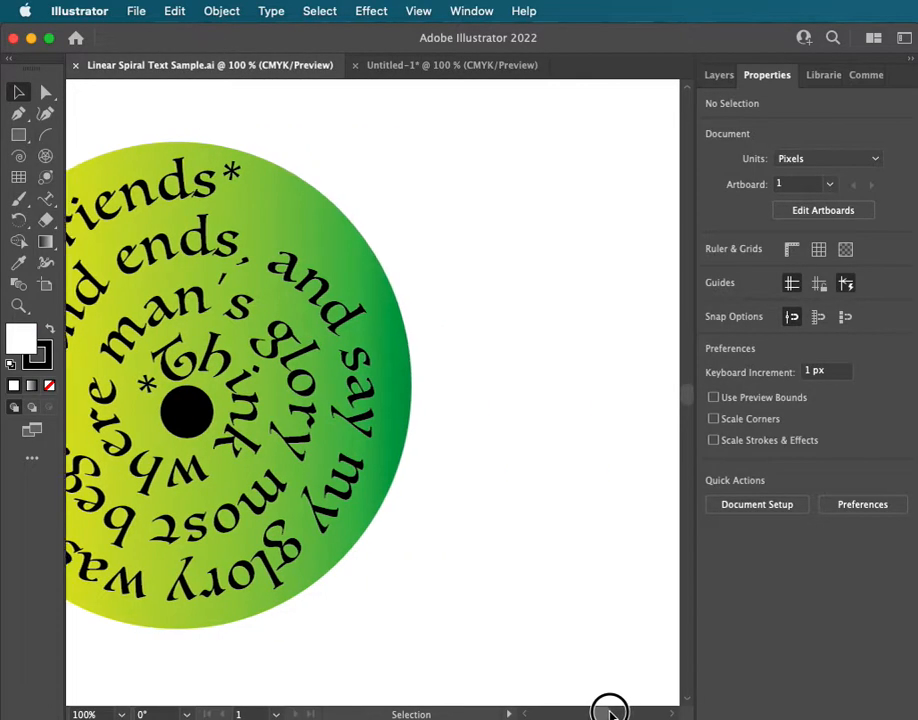
pyautogui.click(608, 710)
pyautogui.click(537, 99)
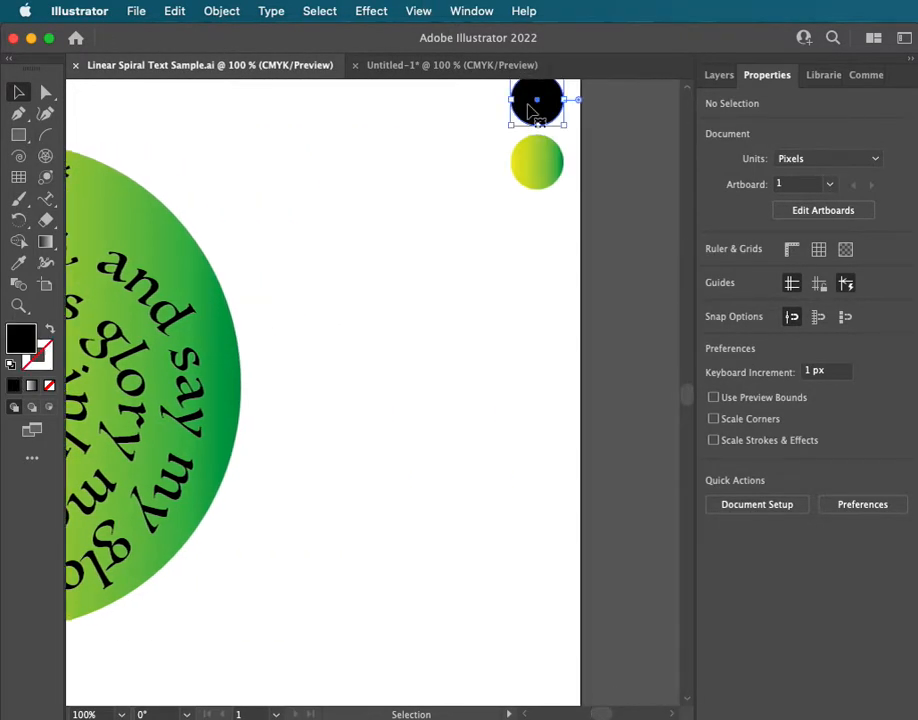
pyautogui.keyDown('shift'); pyautogui.click(542, 172); pyautogui.keyUp('shift')
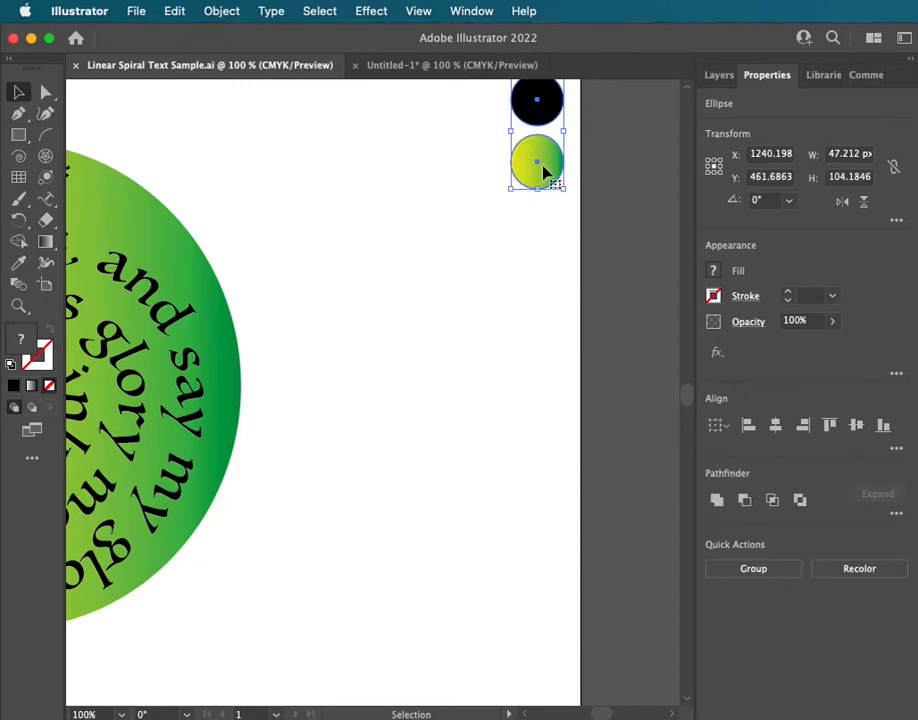
pyautogui.click(396, 70)
pyautogui.click(631, 128)
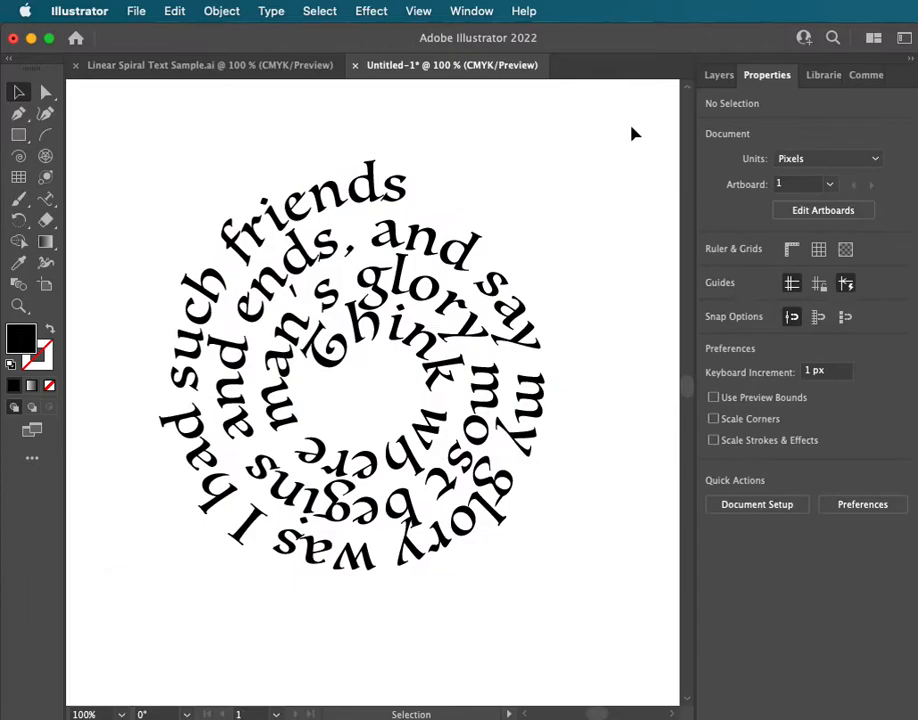
pyautogui.press('super+v')
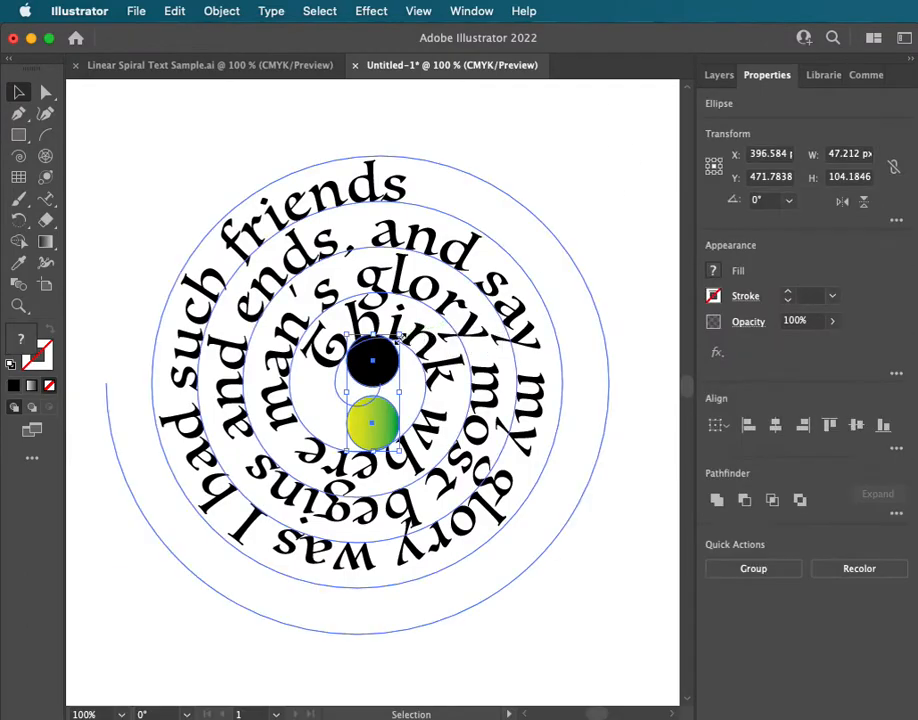
# Move the gradient circle to the blank area right of the text and place the black circle in the spiral's centre.
pyautogui.moveTo(382, 447); pyautogui.dragTo(652, 374)
pyautogui.click(637, 279)
pyautogui.moveTo(628, 167); pyautogui.dragTo(370, 375)
pyautogui.click(608, 178)
pyautogui.moveTo(366, 386); pyautogui.dragTo(371, 383)
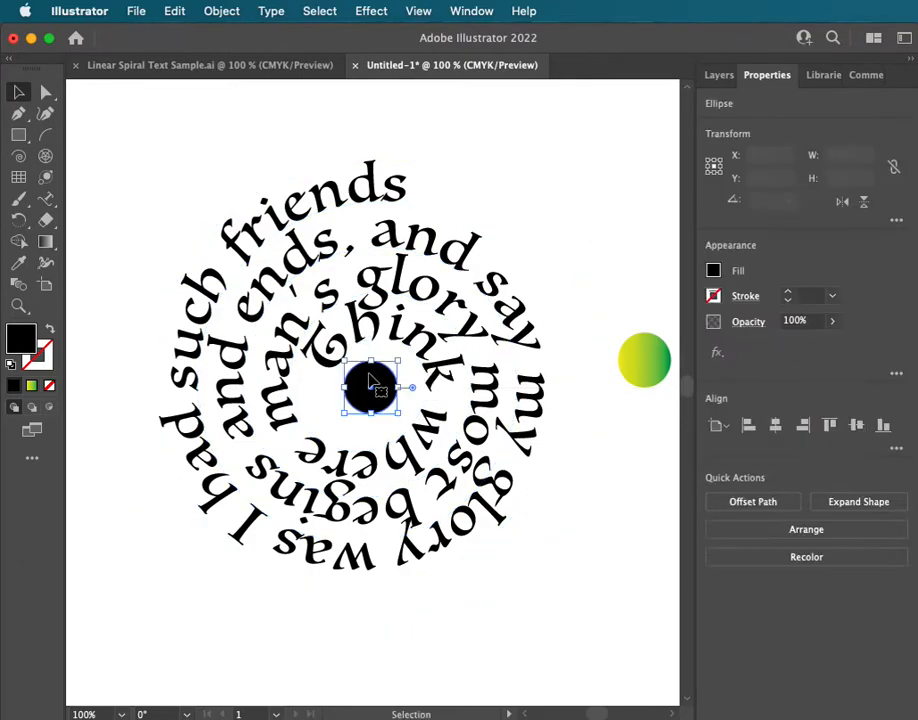
pyautogui.click(614, 592)
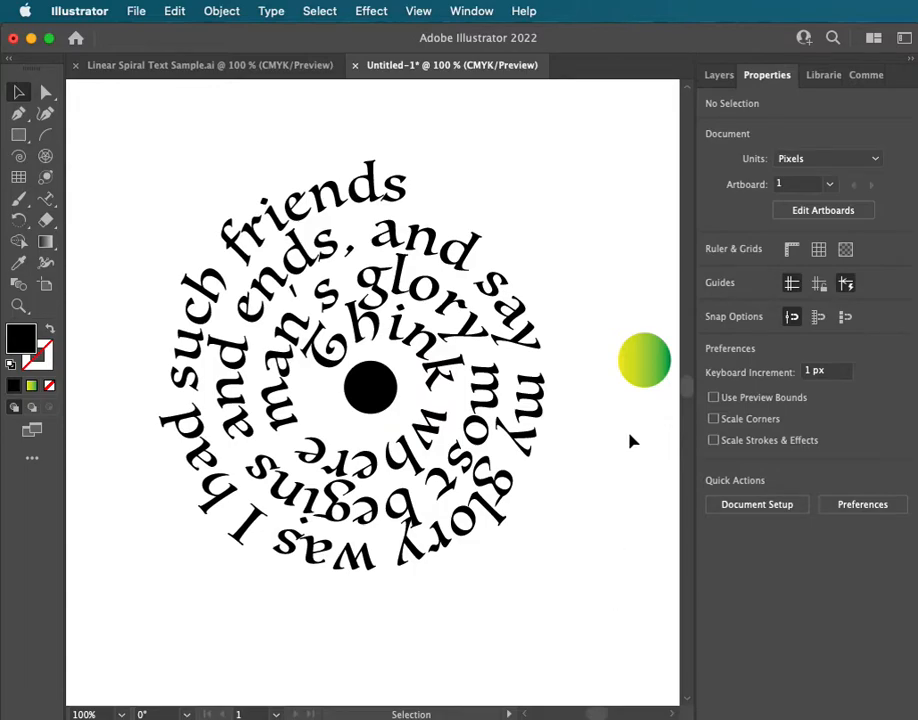
# Enlarge the gradient circle proportionally to about 431 by 449 px and move it over the spiral text.
pyautogui.click(641, 353)
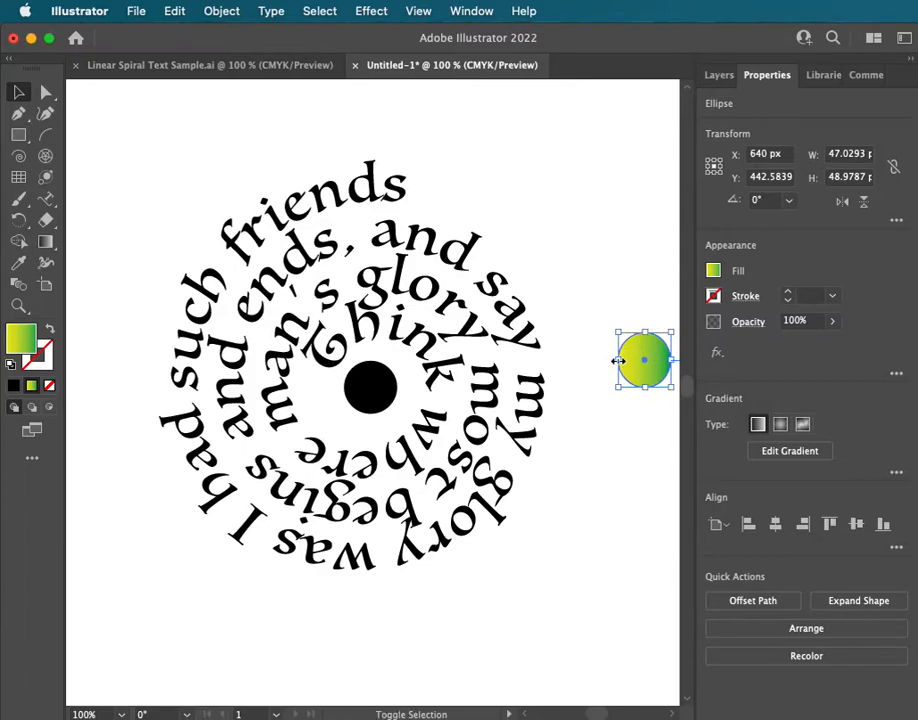
pyautogui.moveTo(619, 361); pyautogui.dragTo(191, 487)
pyautogui.moveTo(471, 177); pyautogui.dragTo(400, 197)
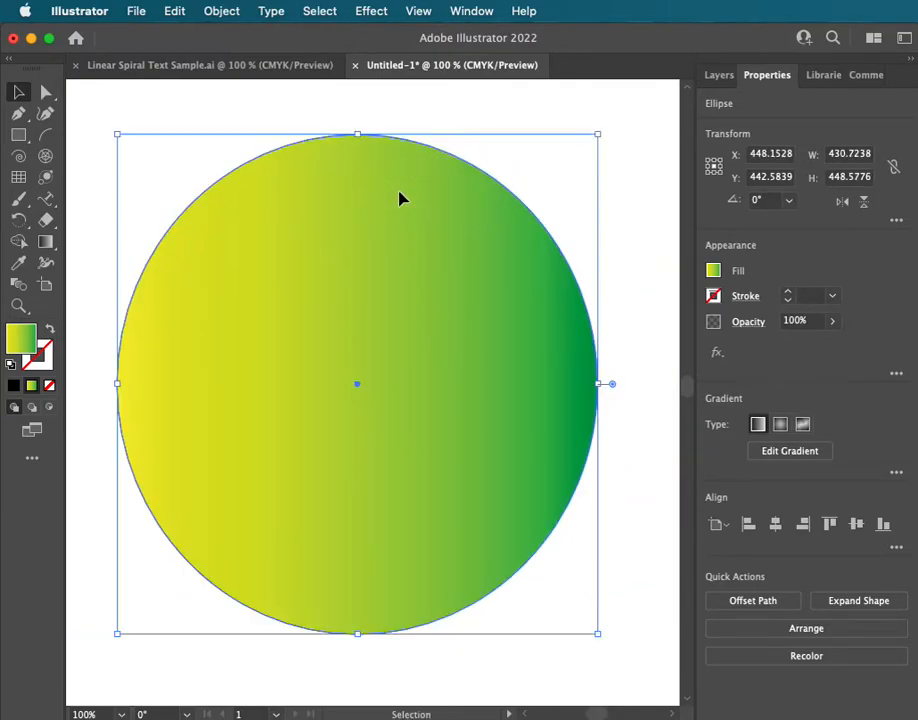
# Send the gradient circle to the back and shrink it slightly around the spiral text, then leave it deselected.
pyautogui.rightClick(438, 289)
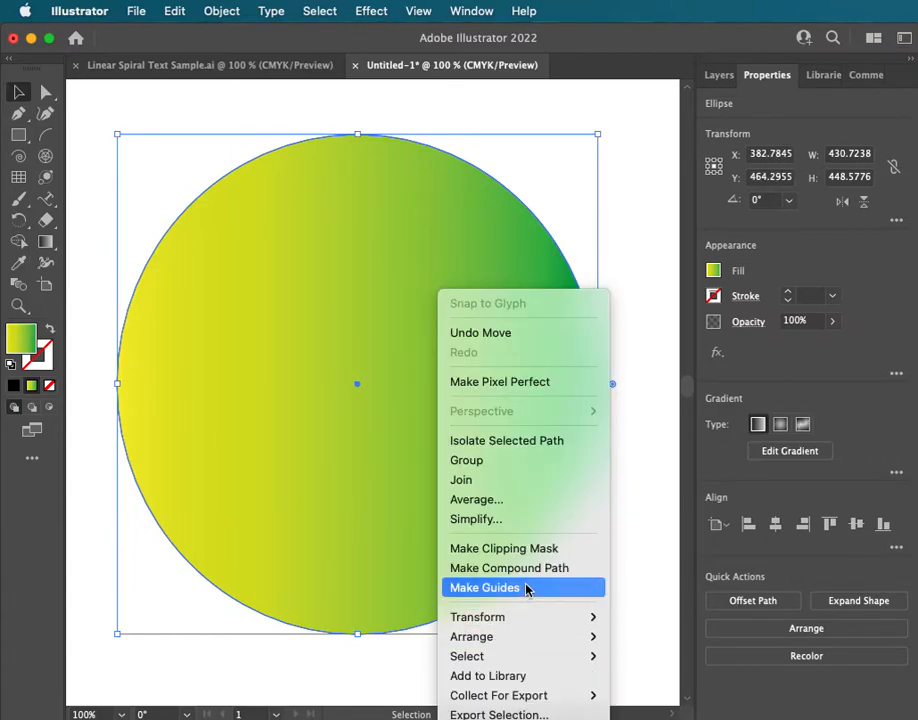
pyautogui.moveTo(542, 628)
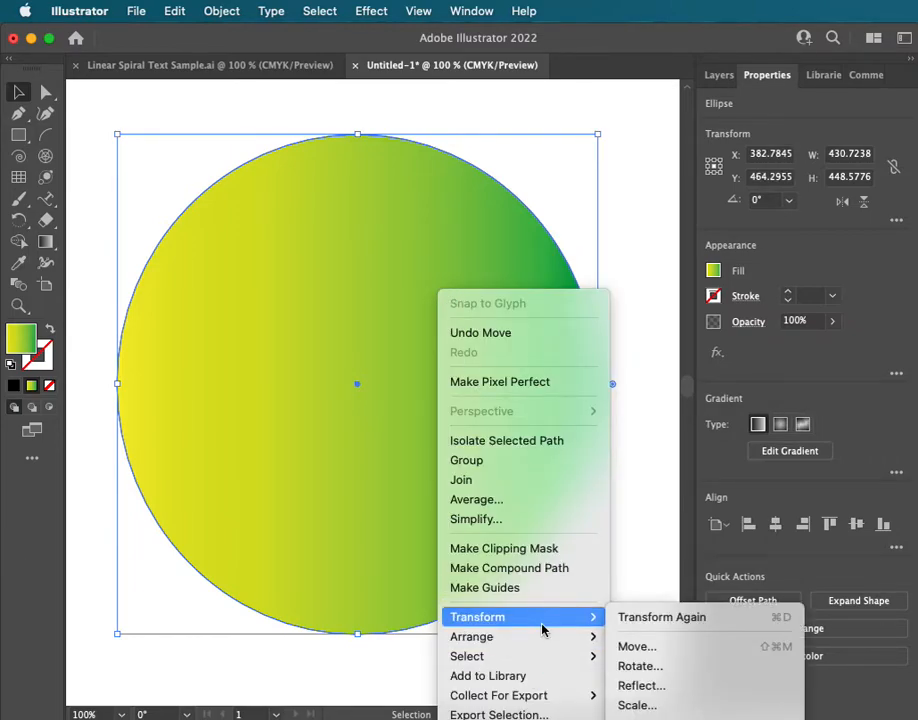
pyautogui.click(672, 694)
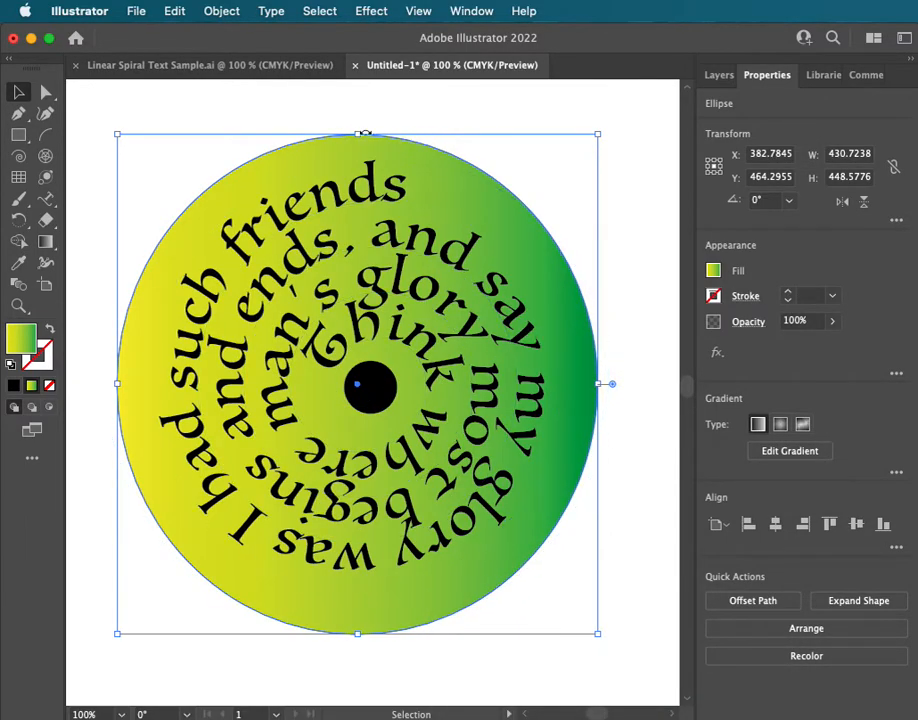
pyautogui.moveTo(357, 134); pyautogui.dragTo(377, 152)
pyautogui.click(645, 547)
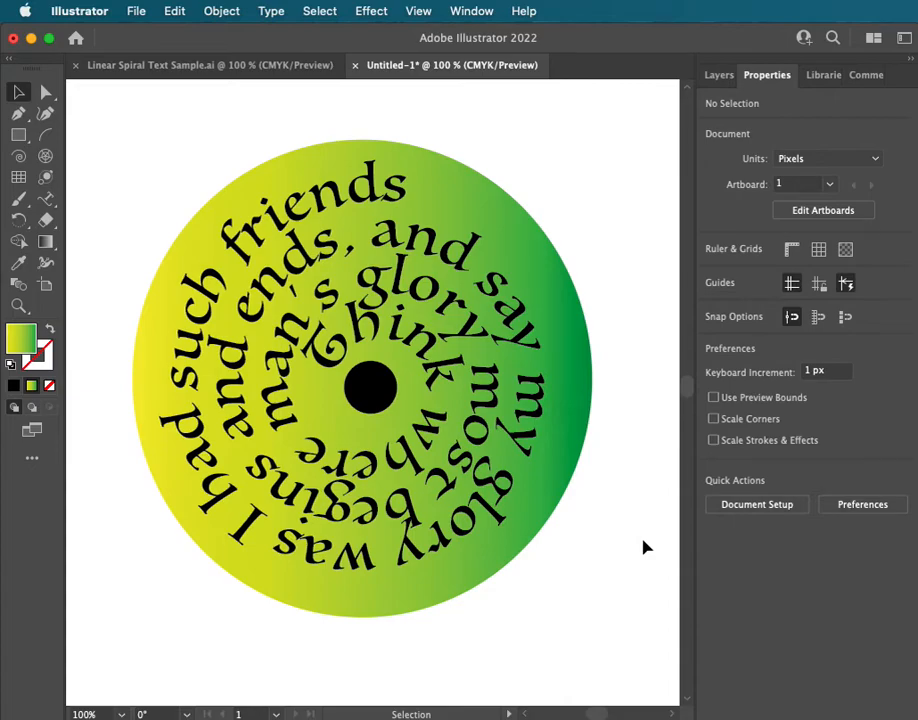